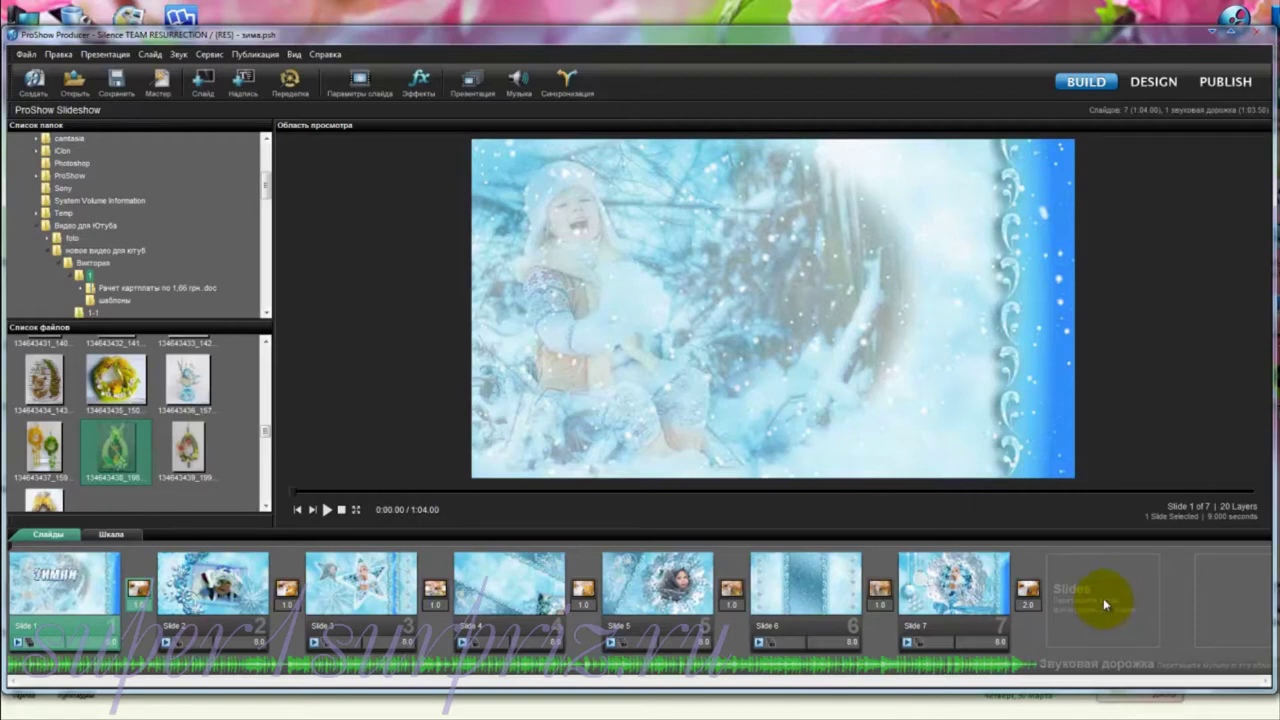
# Step: Start Сервис > Сбор файлов презентации for the 47 show files and browse for a destination folder
pyautogui.click(208, 56)
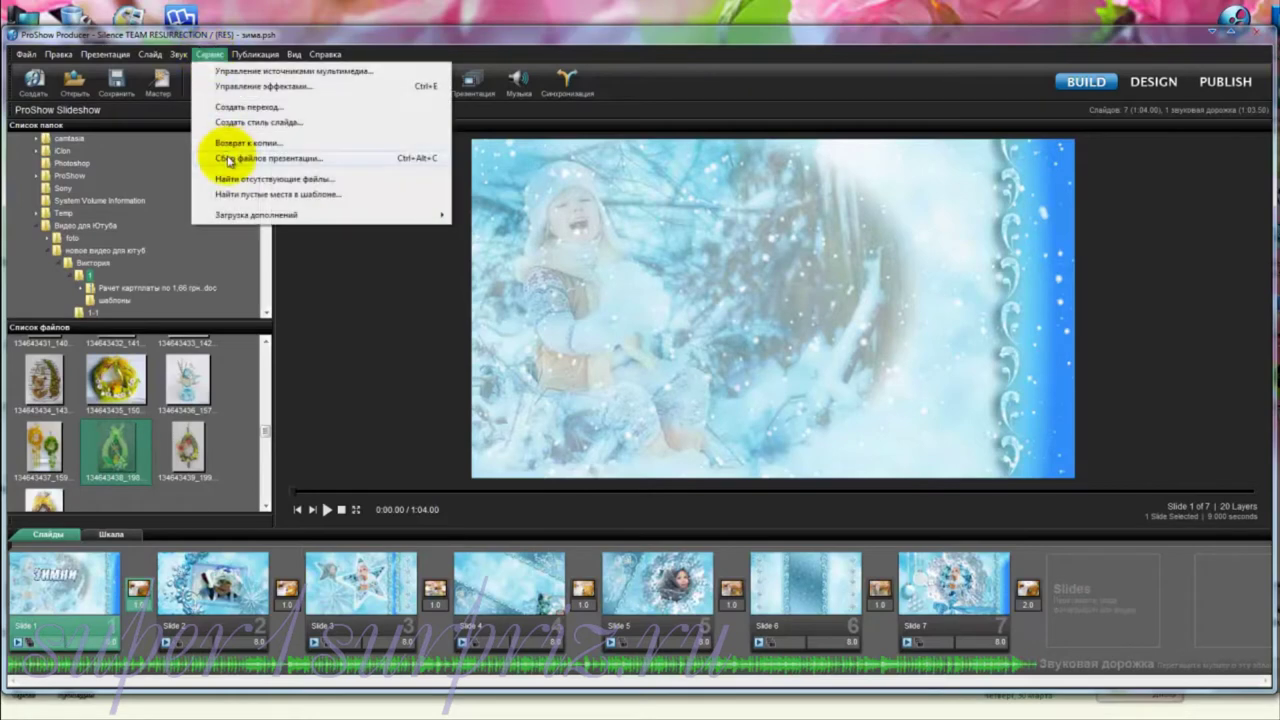
pyautogui.click(230, 160)
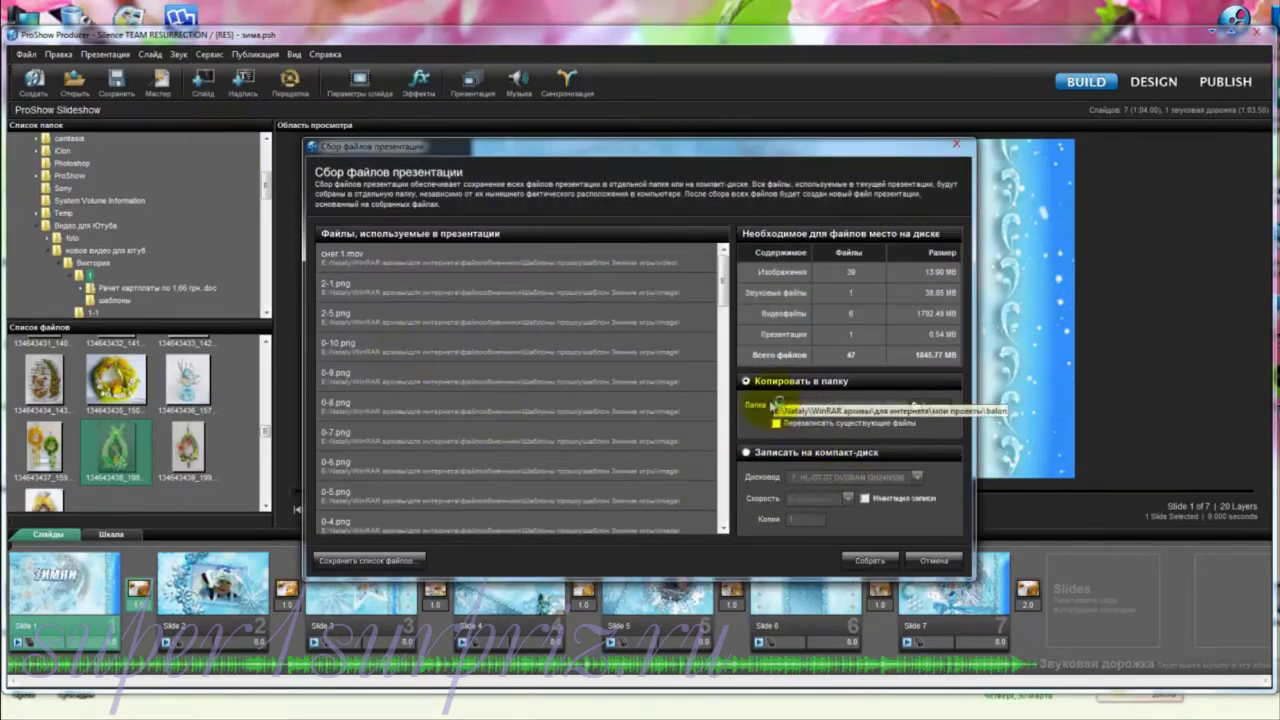
pyautogui.click(930, 406)
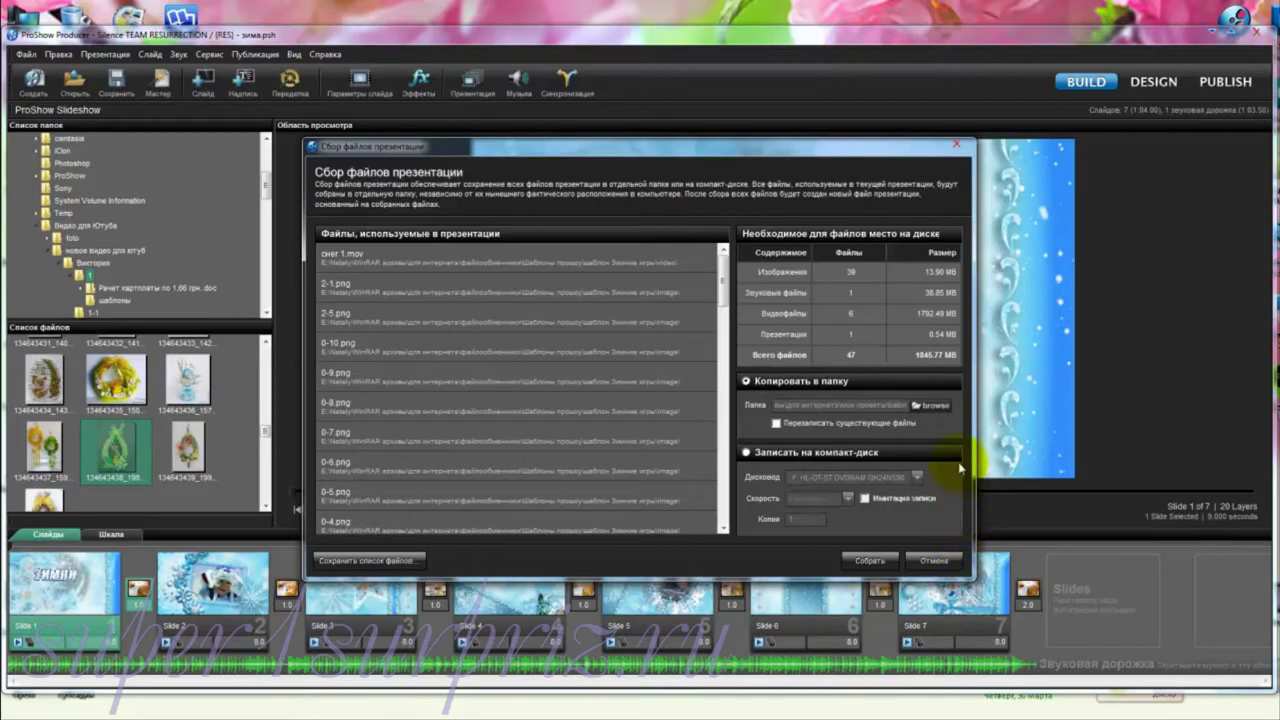
pyautogui.click(932, 407)
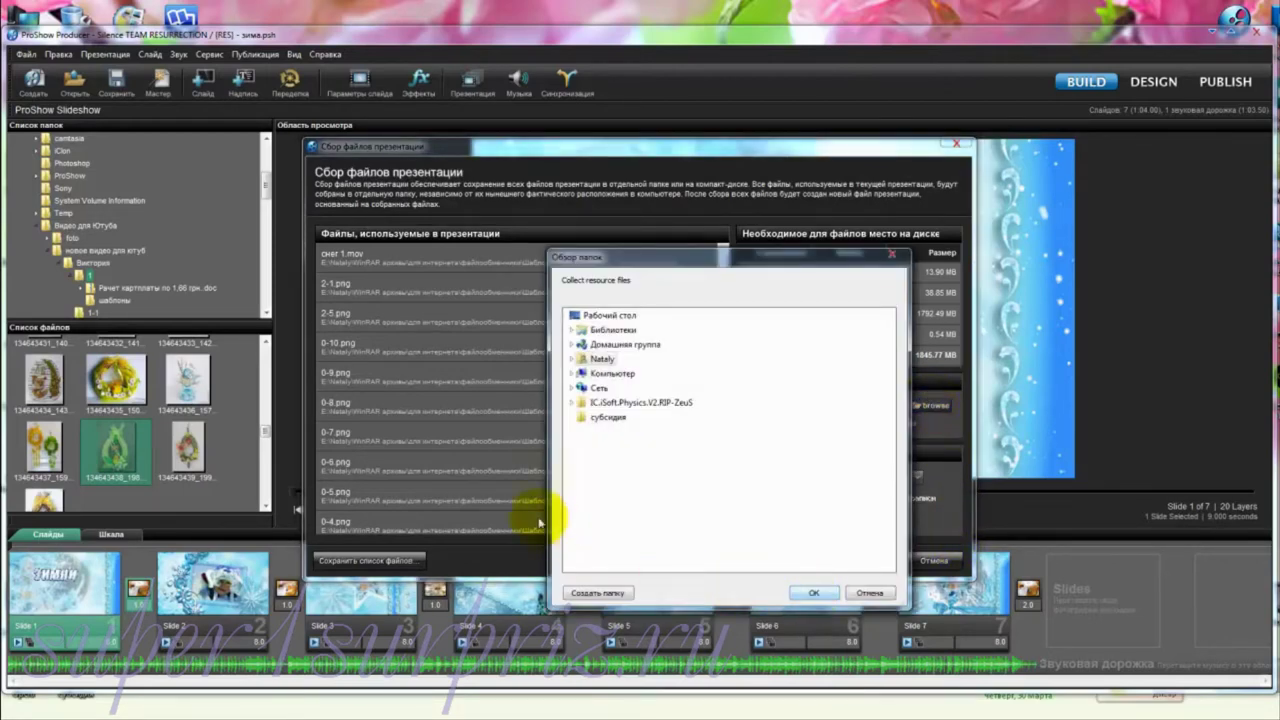
# Step: Choose E:\пример under Компьютер > Локальный диск (E:) as the collection folder
pyautogui.click(572, 374)
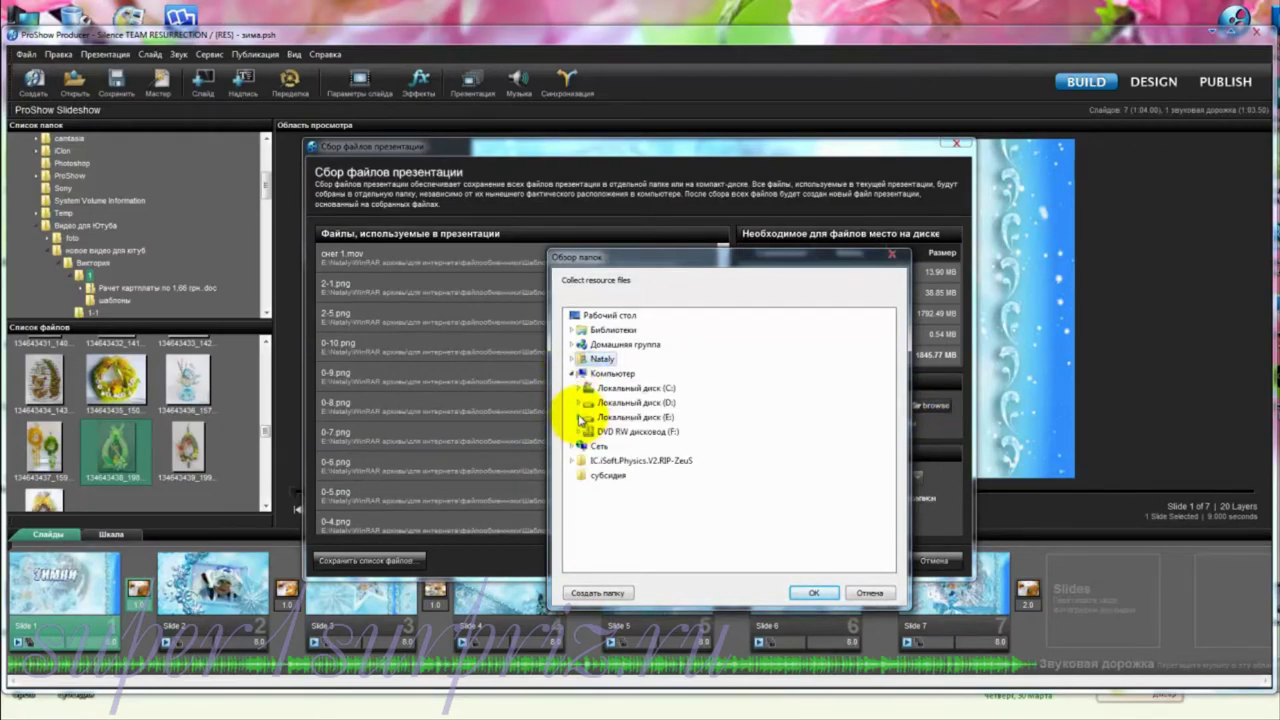
pyautogui.click(578, 417)
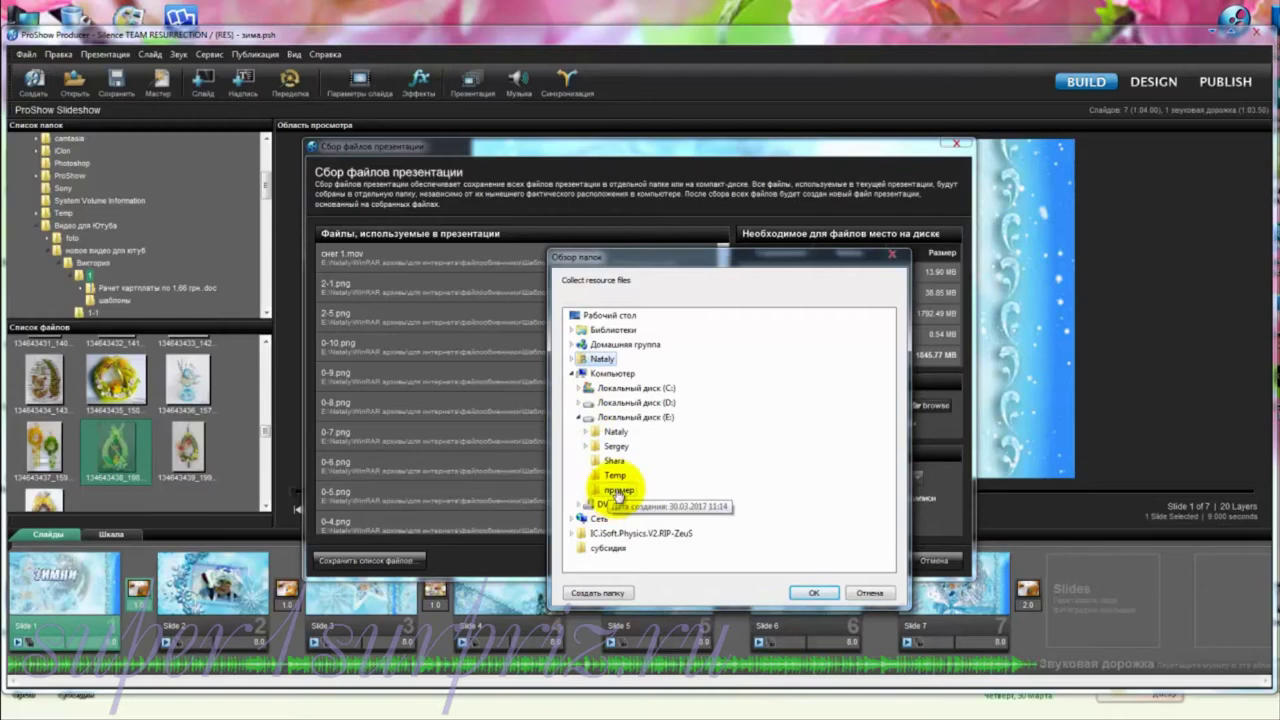
pyautogui.click(618, 491)
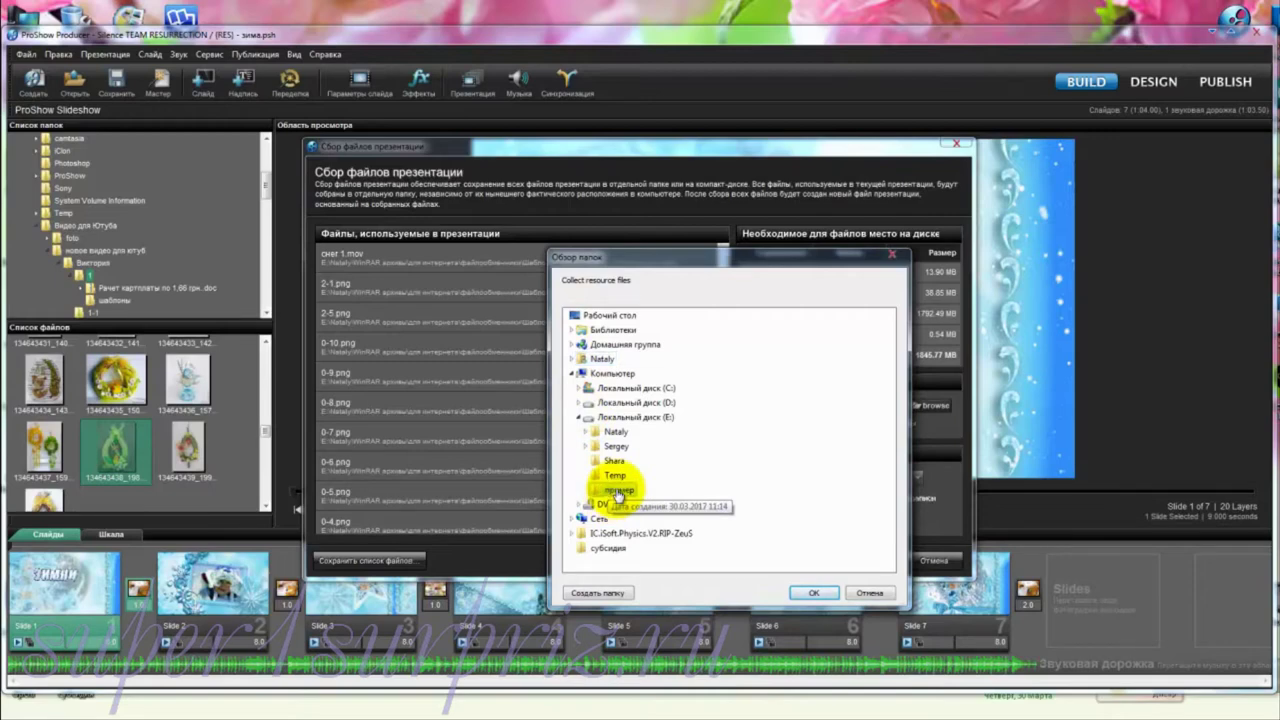
pyautogui.click(814, 595)
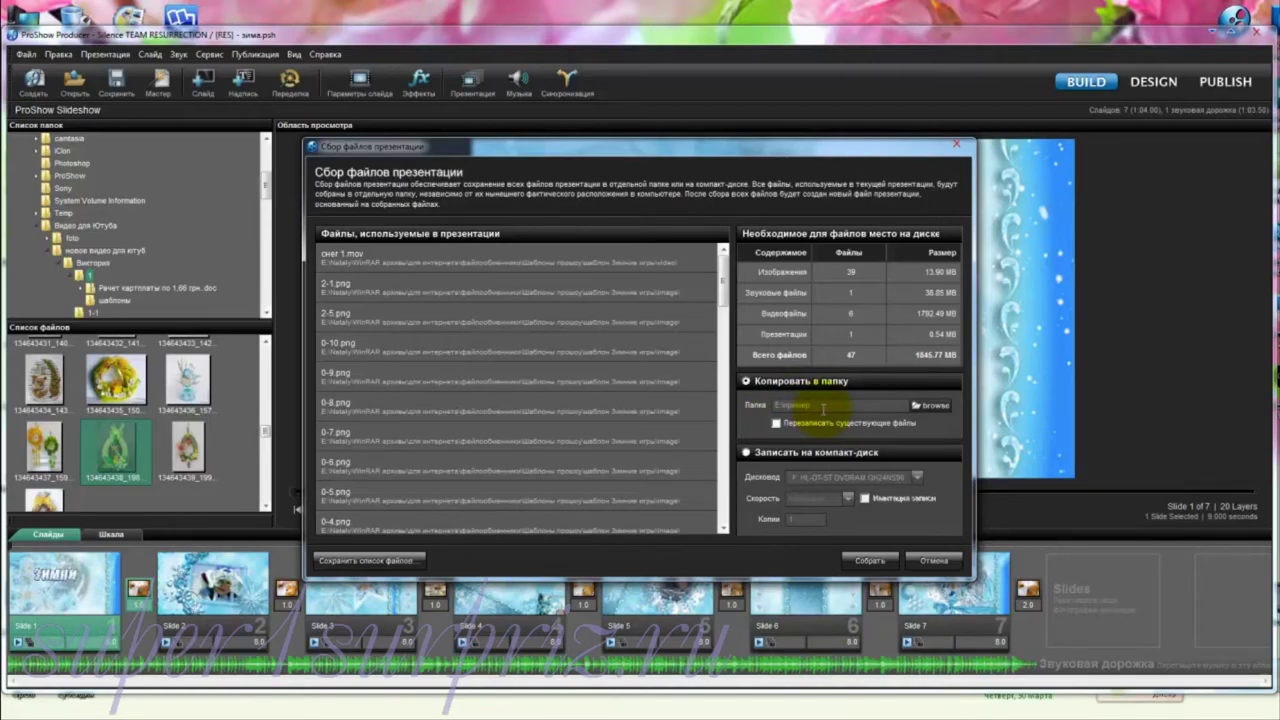
# Step: Collect the show files into E:\пример, keep the original show, and switch to Total Commander
pyautogui.click(872, 561)
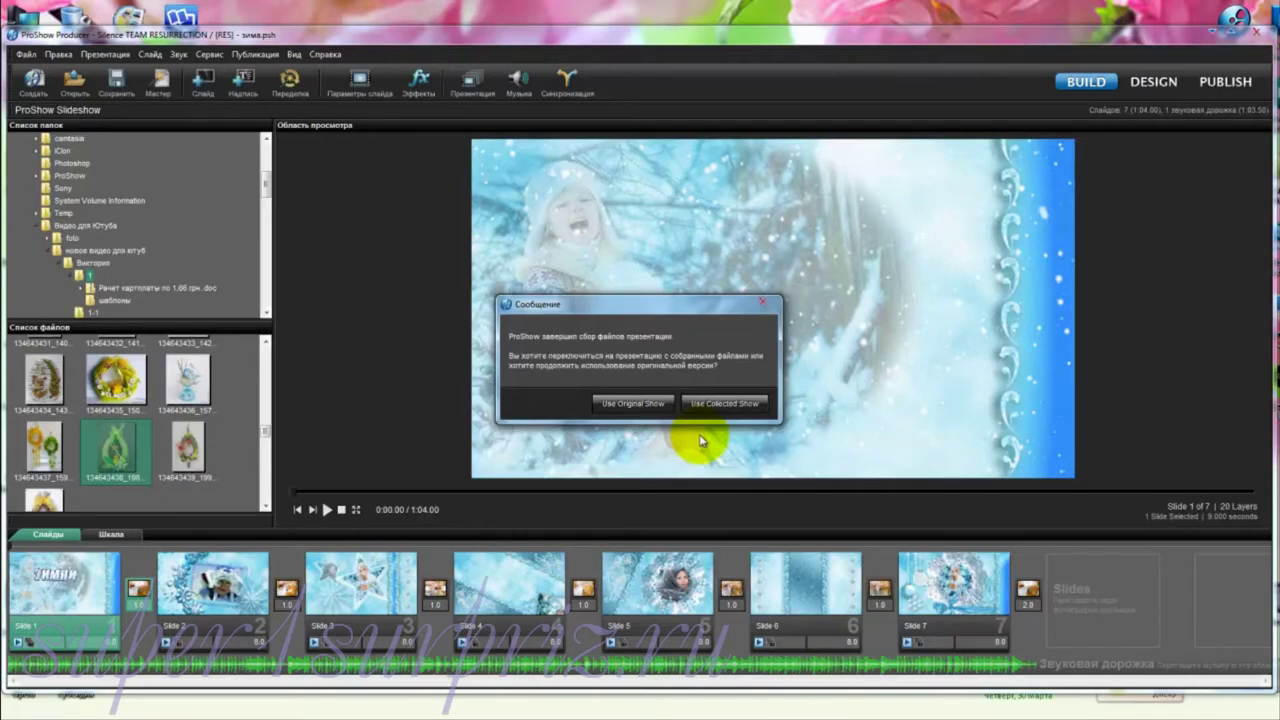
pyautogui.click(631, 404)
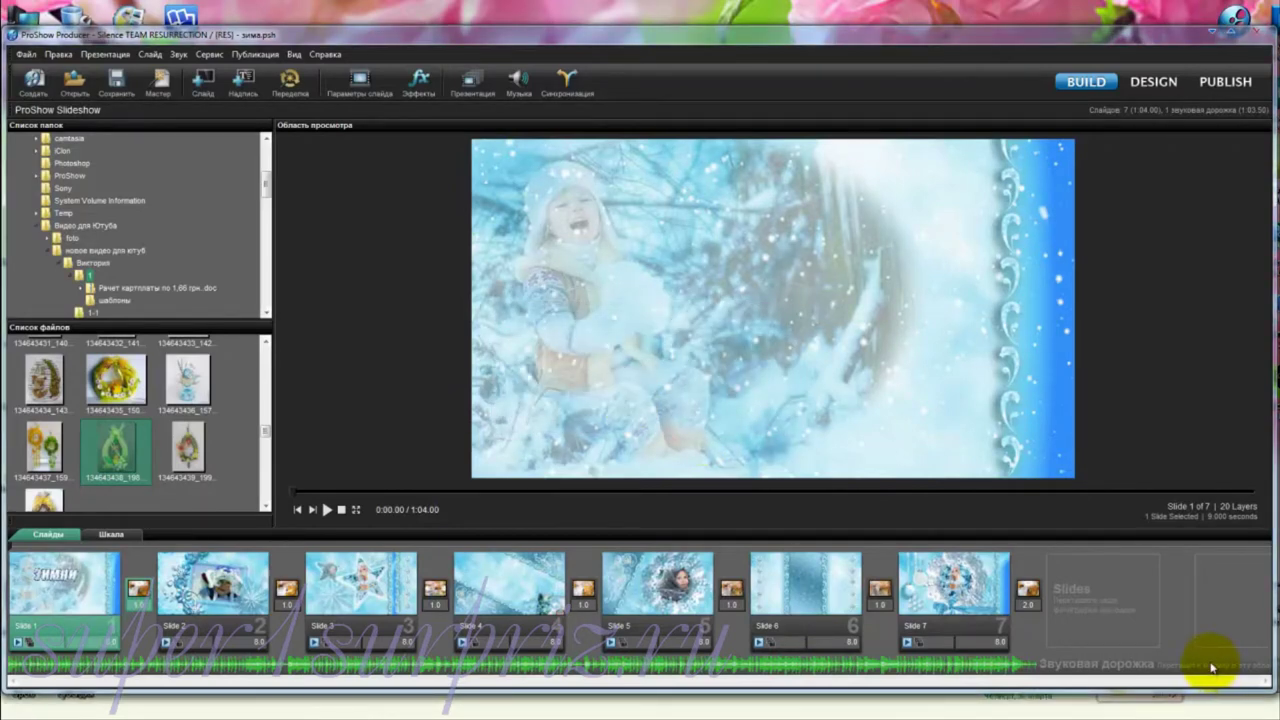
pyautogui.click(1258, 34)
pyautogui.click(97, 712)
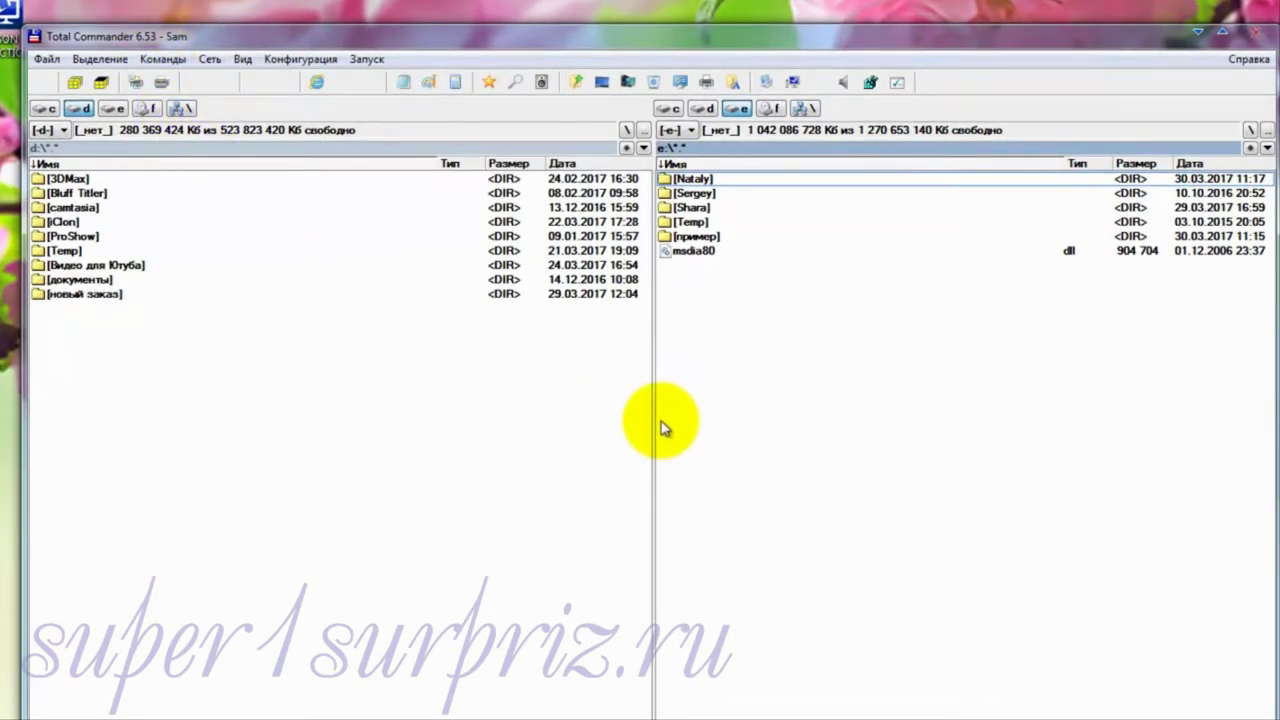
# Step: Select the пример folder on drive E and bring up its context menu
pyautogui.click(751, 241)
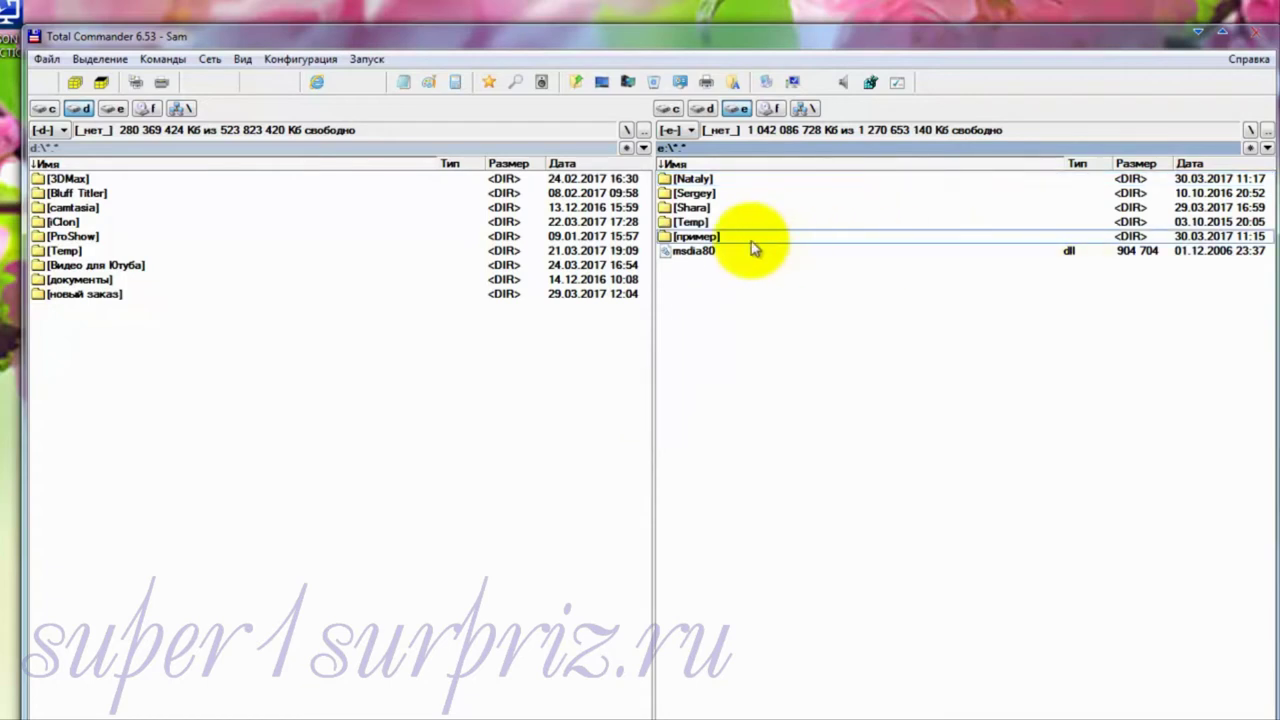
pyautogui.moveTo(697, 241)
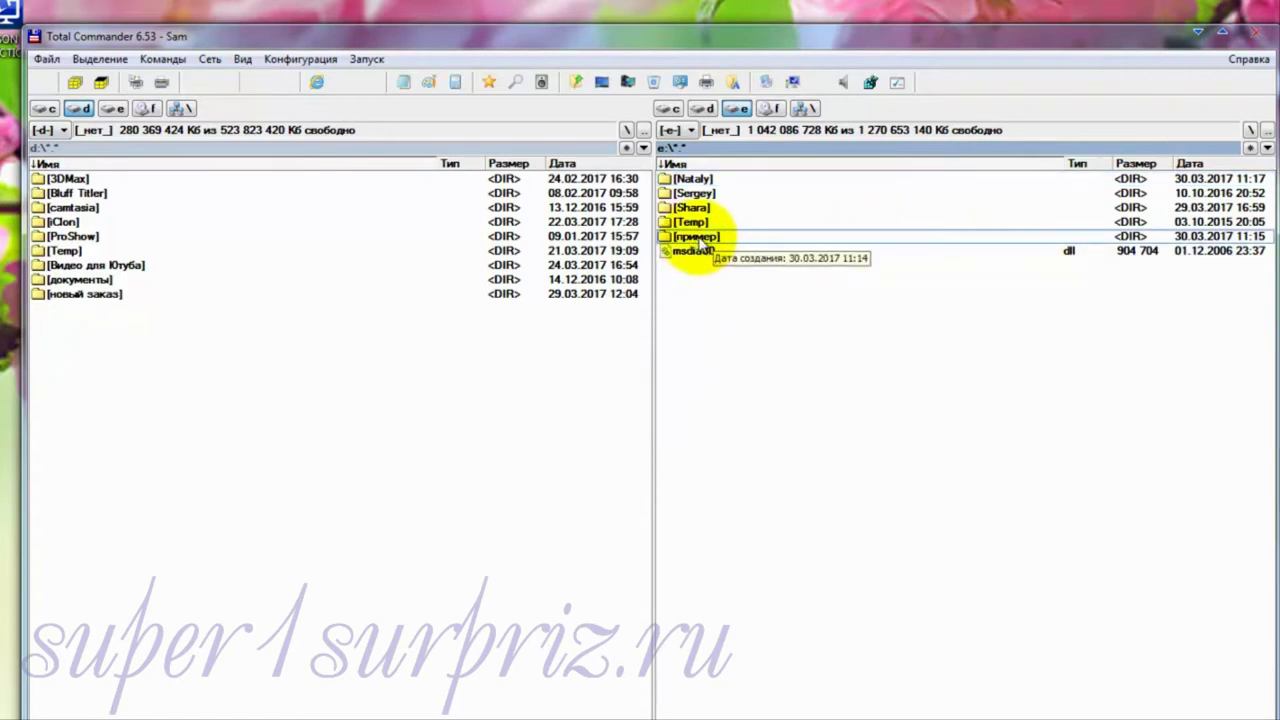
pyautogui.rightClick(697, 238)
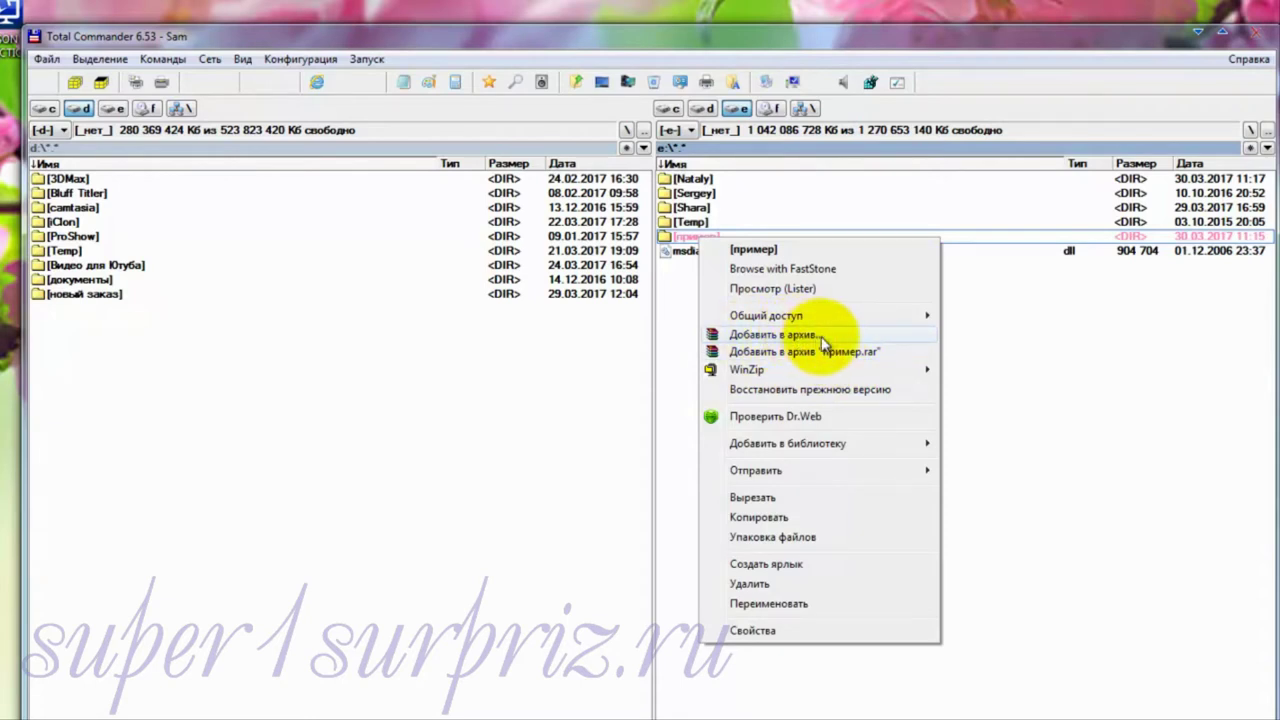
# Step: Add the пример folder to the archive пример.rar on drive E
pyautogui.click(803, 360)
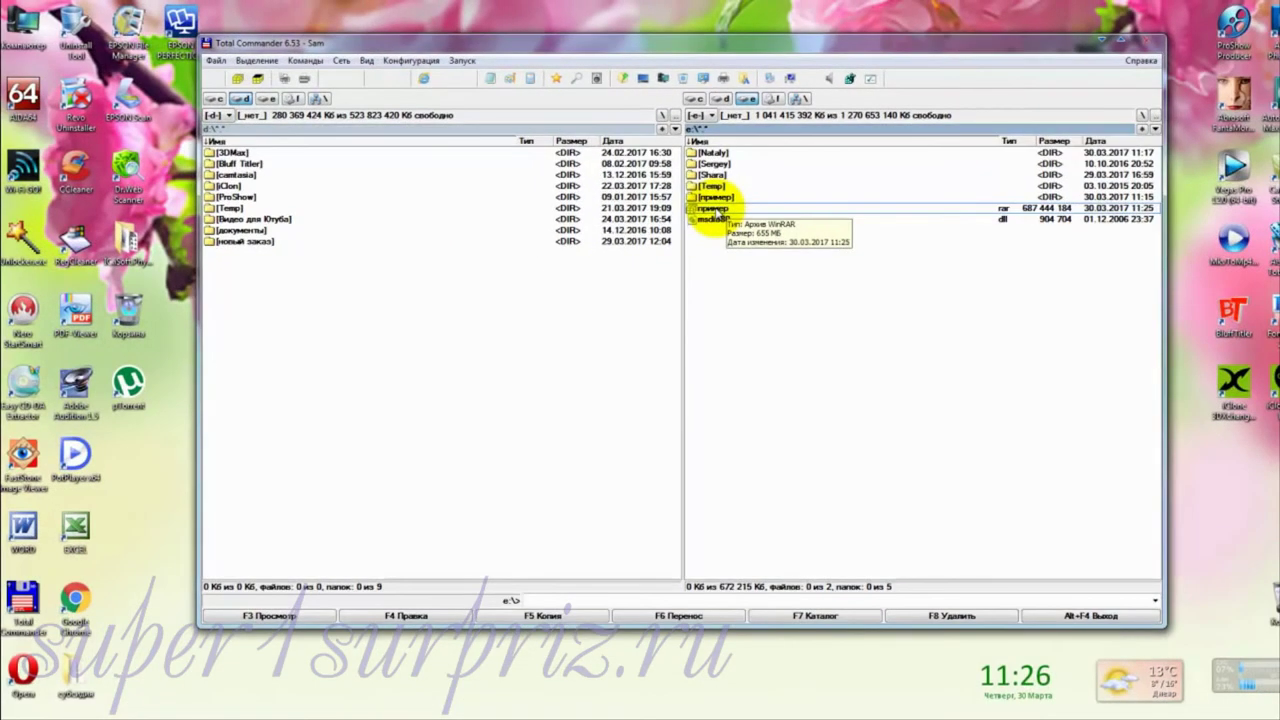
# Step: Minimize Total Commander, open Компьютер from the Start menu and select disk E
pyautogui.click(1103, 42)
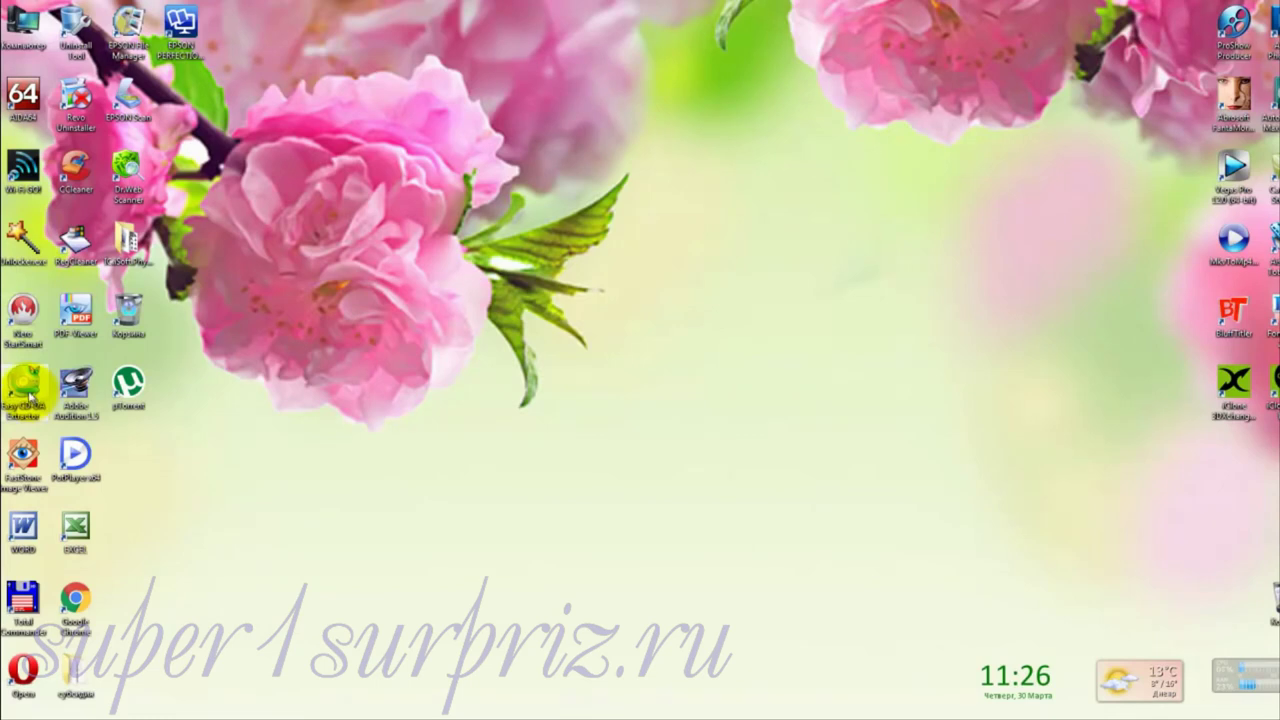
pyautogui.click(18, 712)
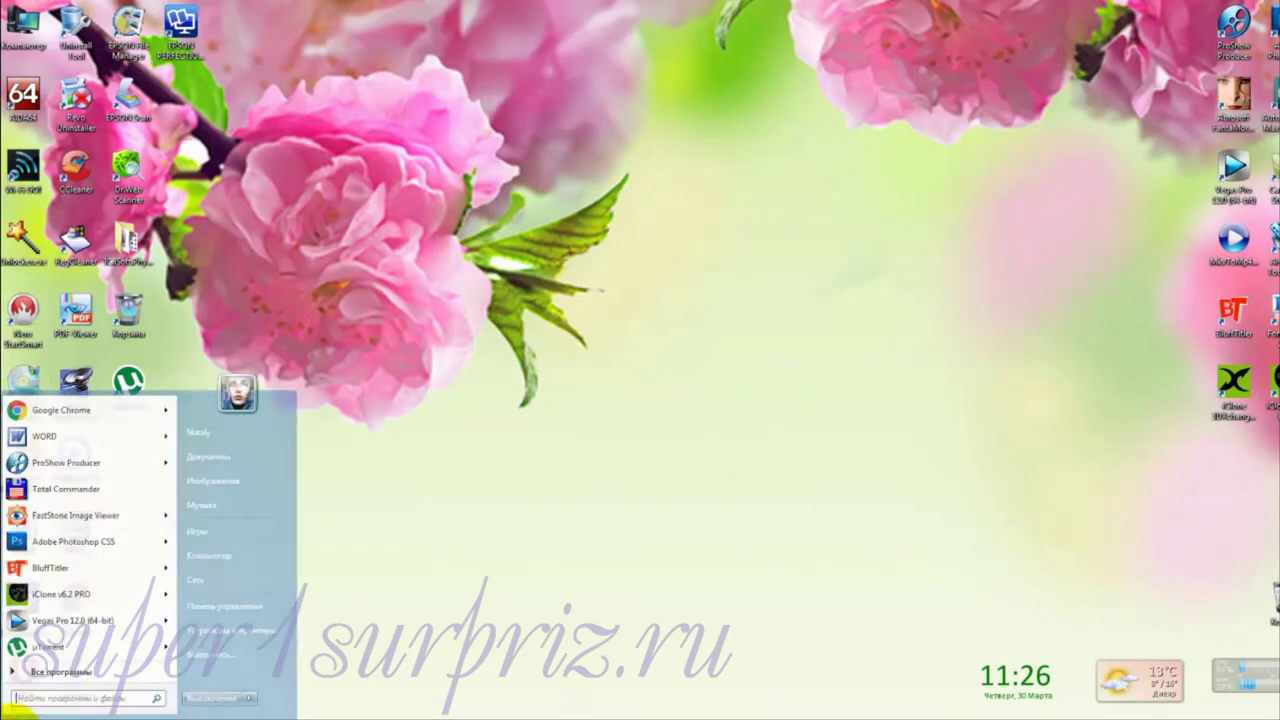
pyautogui.click(216, 555)
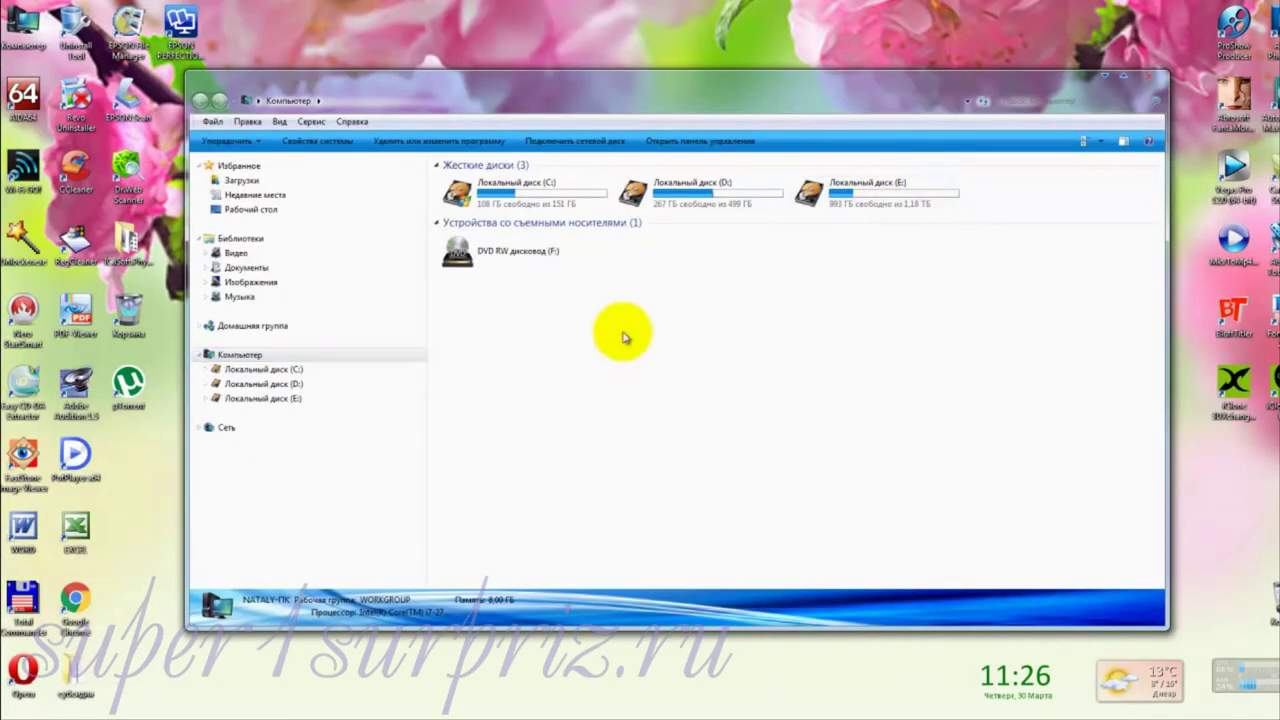
pyautogui.click(855, 190)
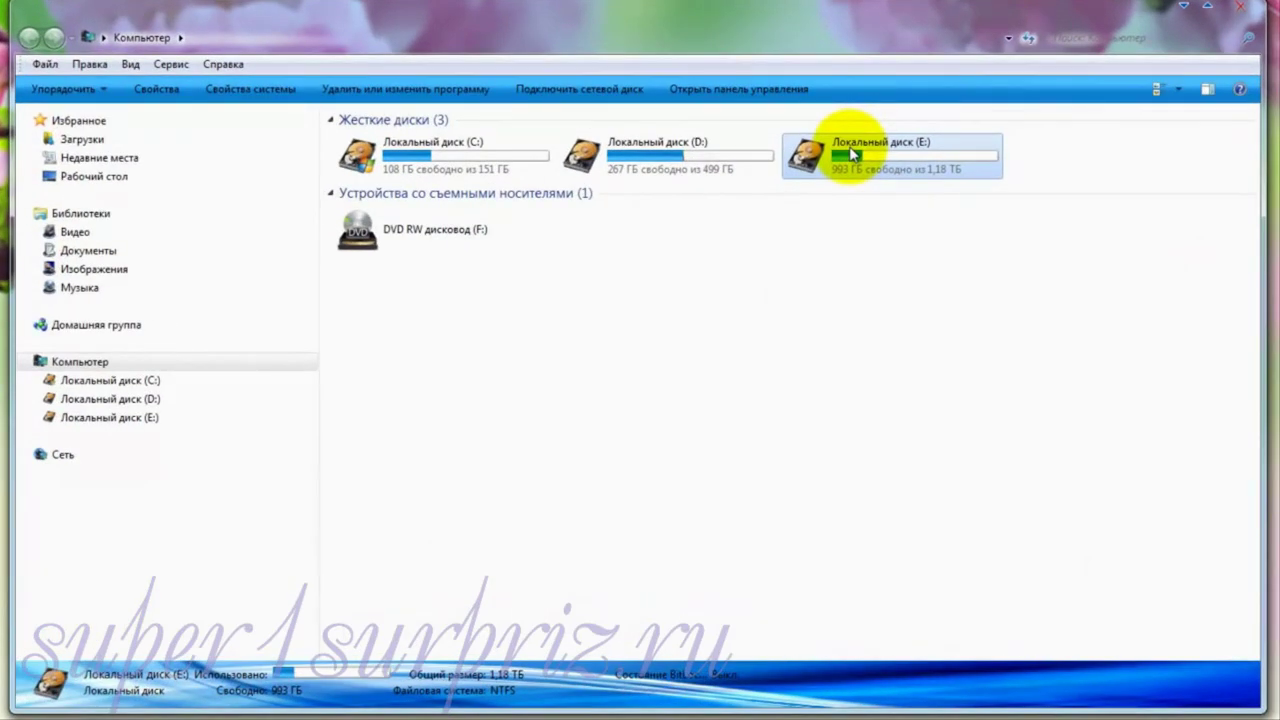
# Step: Open drive E and bring up the context menu of the пример folder
pyautogui.doubleClick(851, 153)
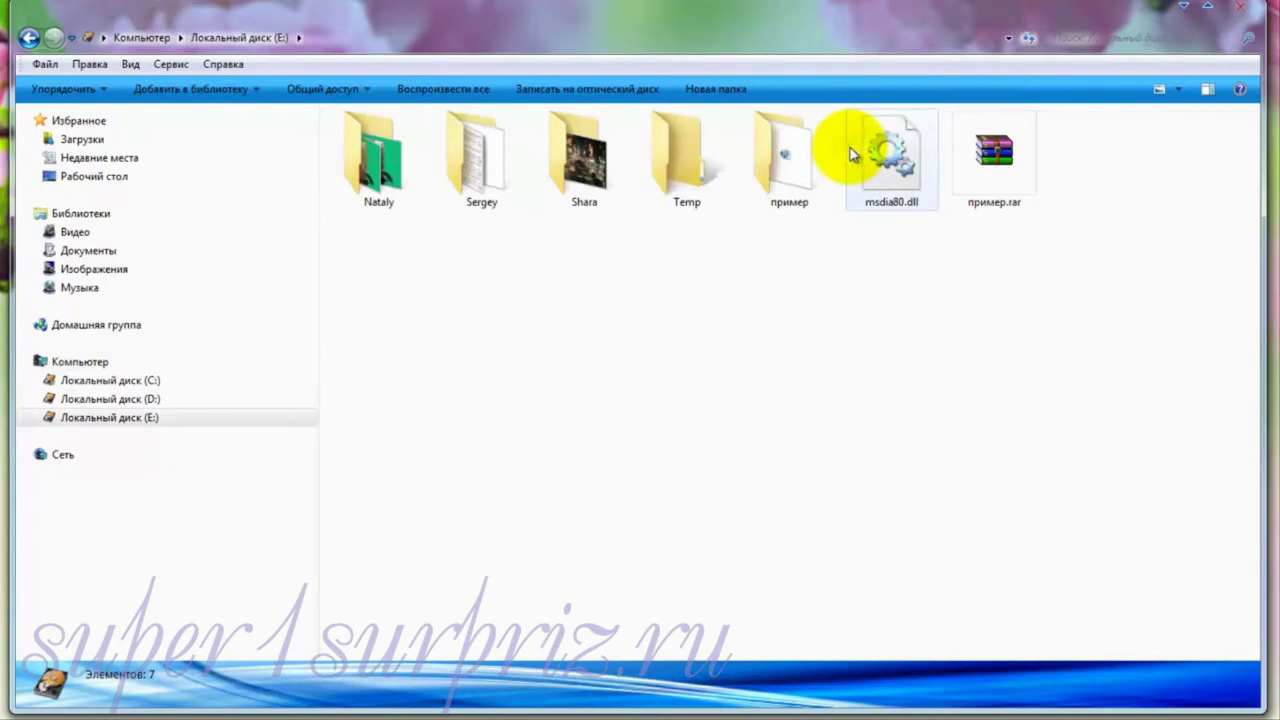
pyautogui.moveTo(784, 149)
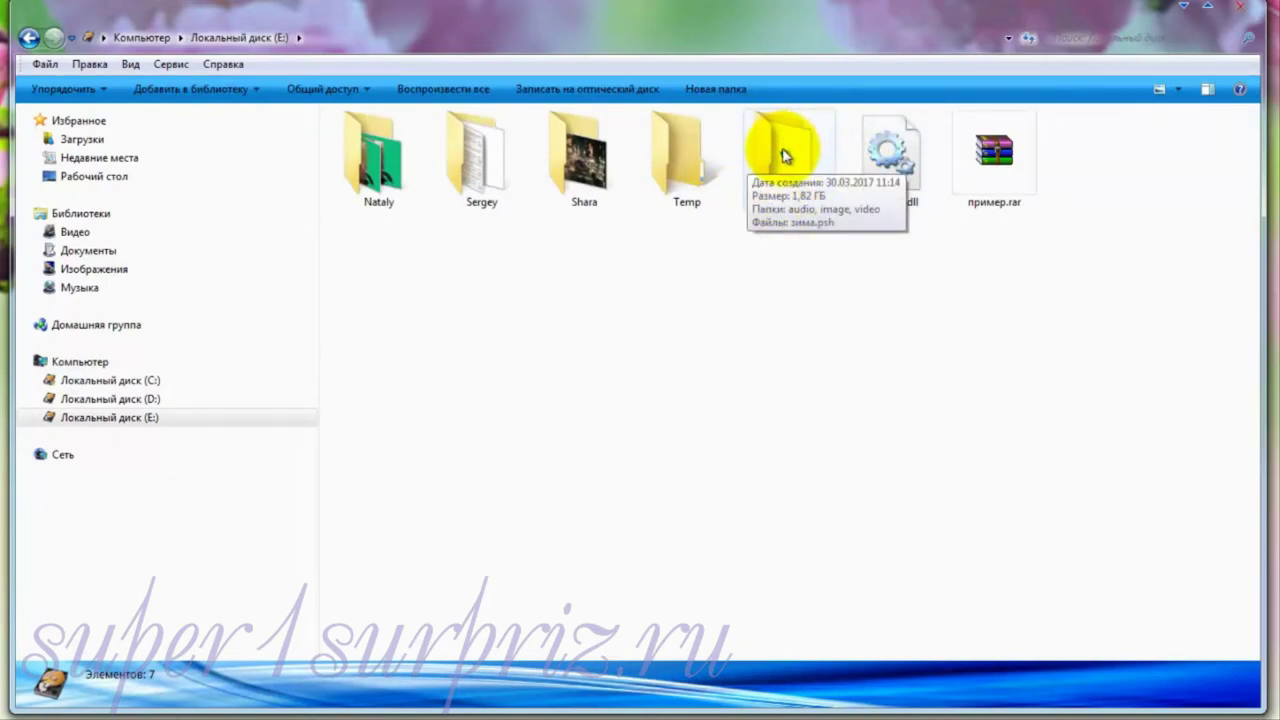
pyautogui.click(784, 155)
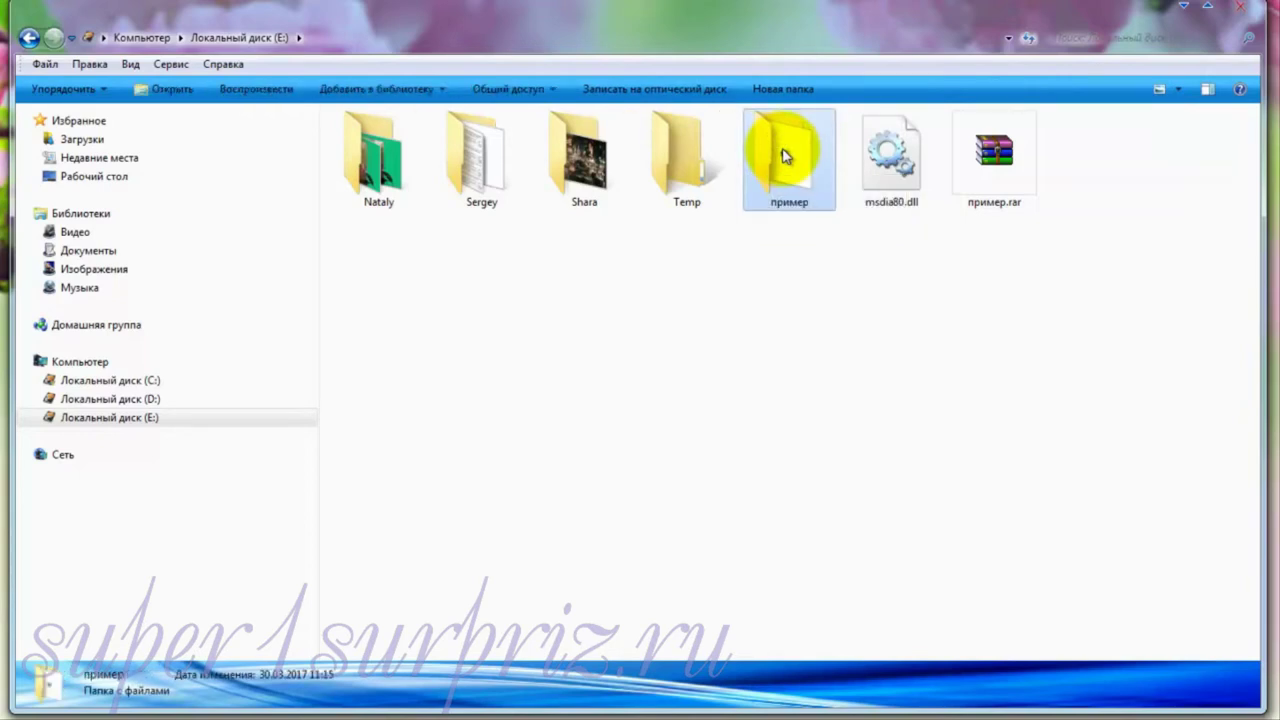
pyautogui.moveTo(784, 155); pyautogui.dragTo(781, 165)
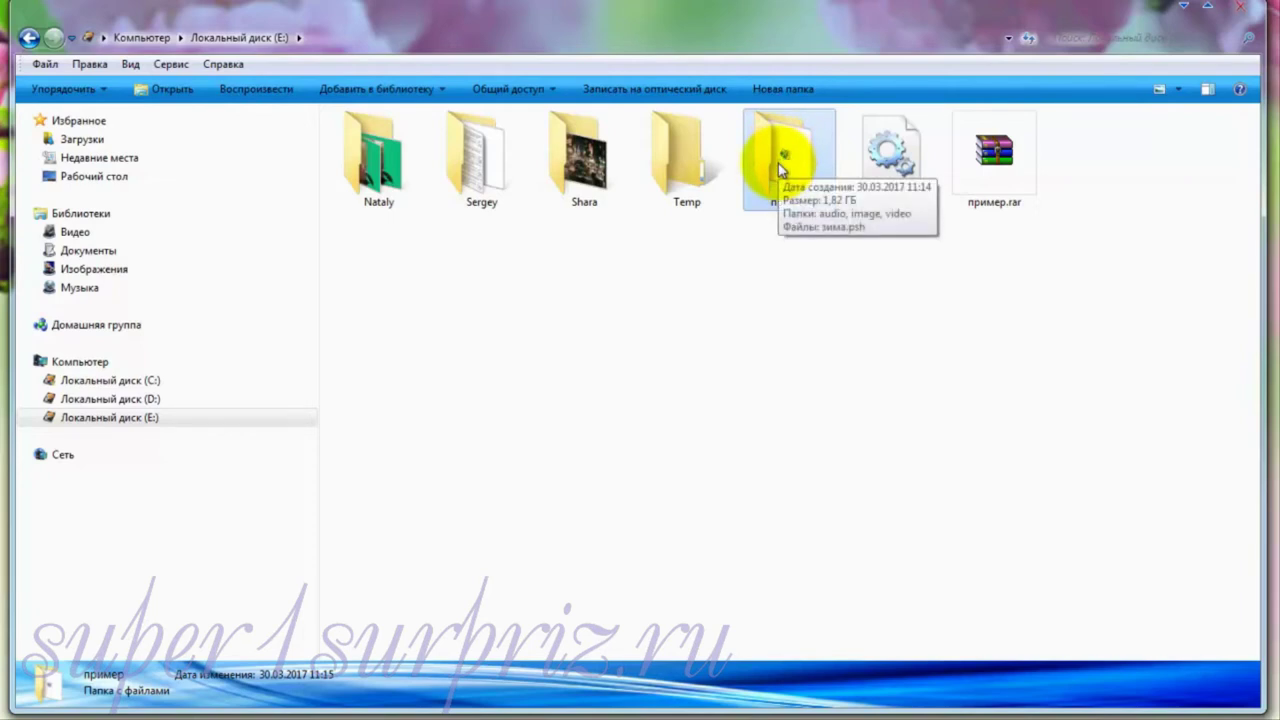
pyautogui.rightClick(778, 163)
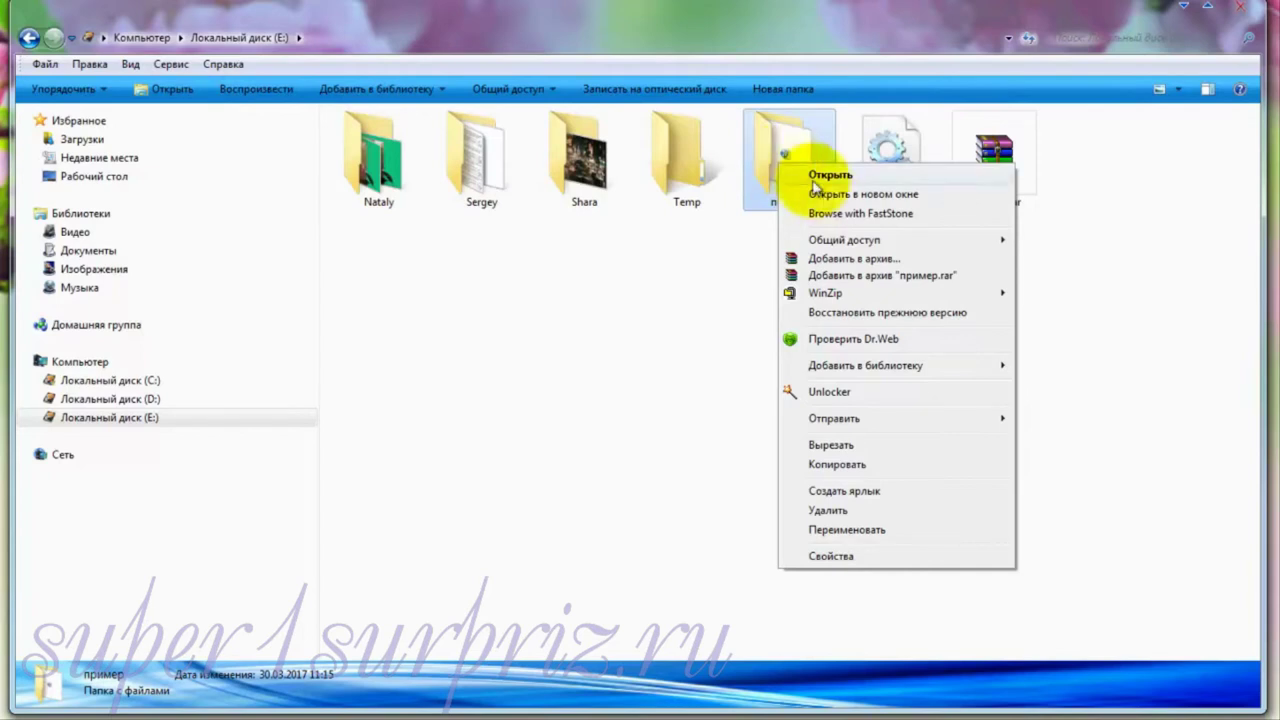
# Step: Begin a custom archive of пример and open Установить пароль… on the Дополнительно tab
pyautogui.click(846, 260)
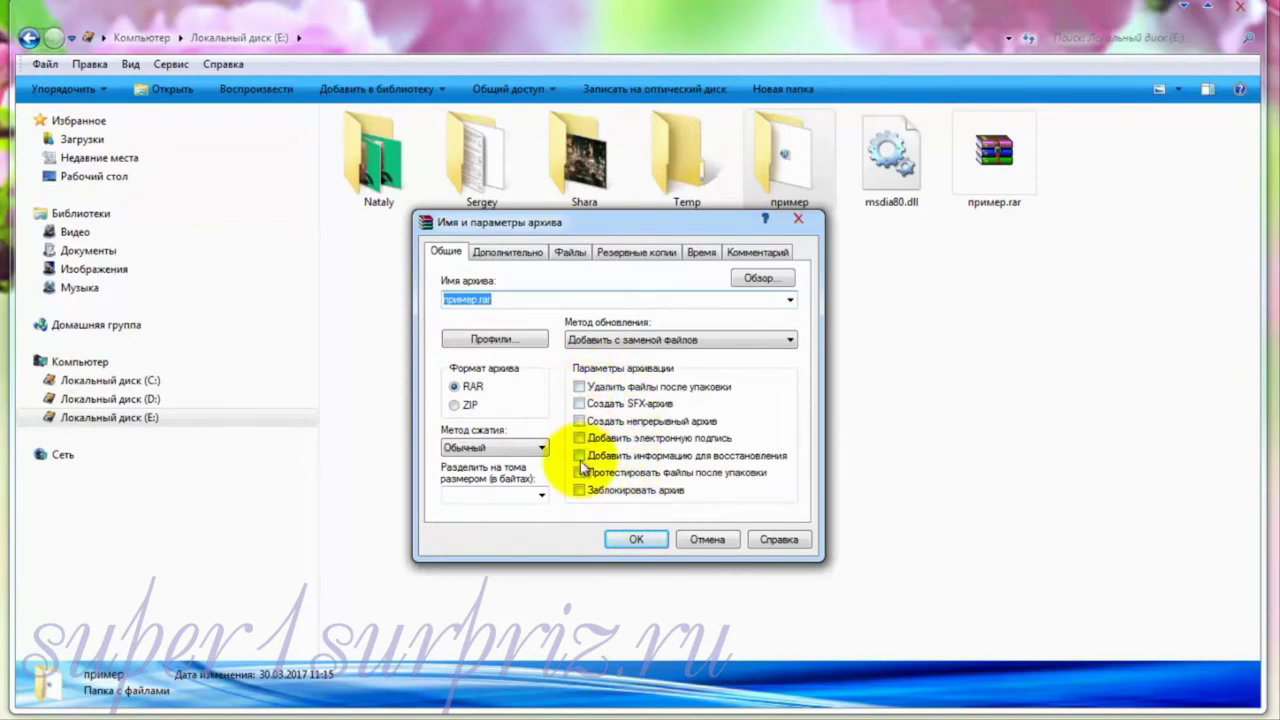
pyautogui.click(516, 255)
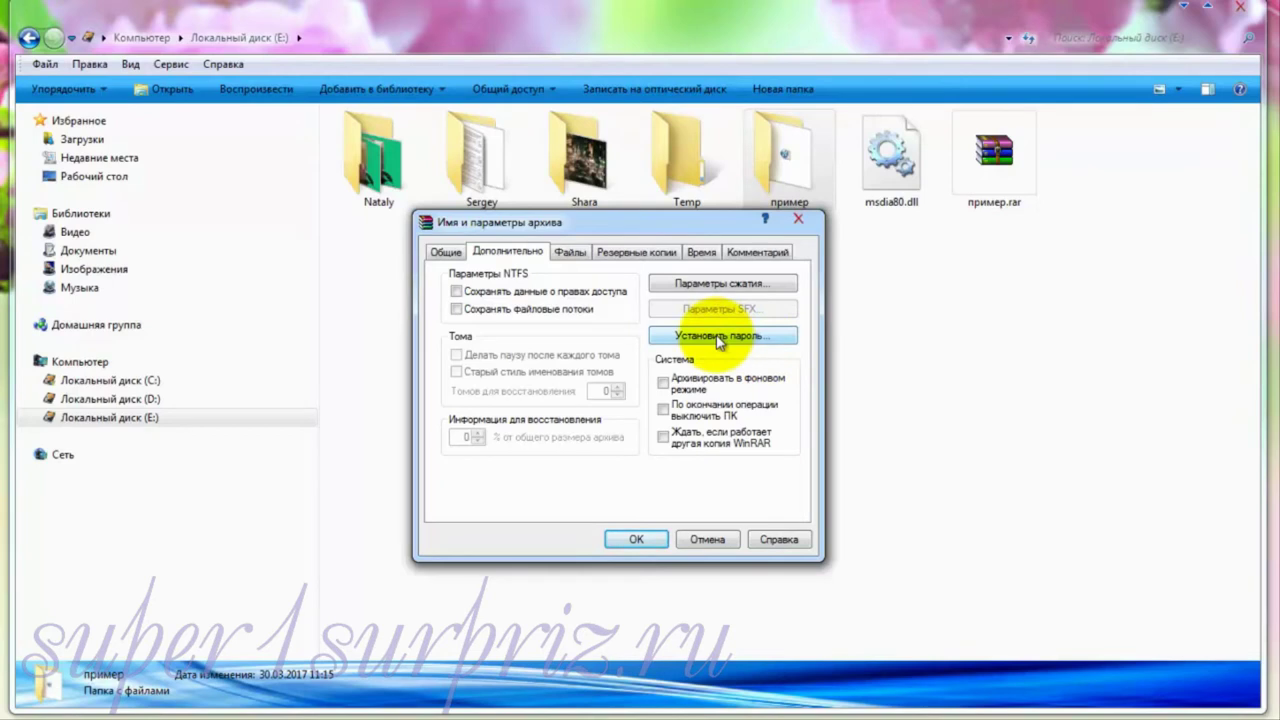
pyautogui.click(717, 337)
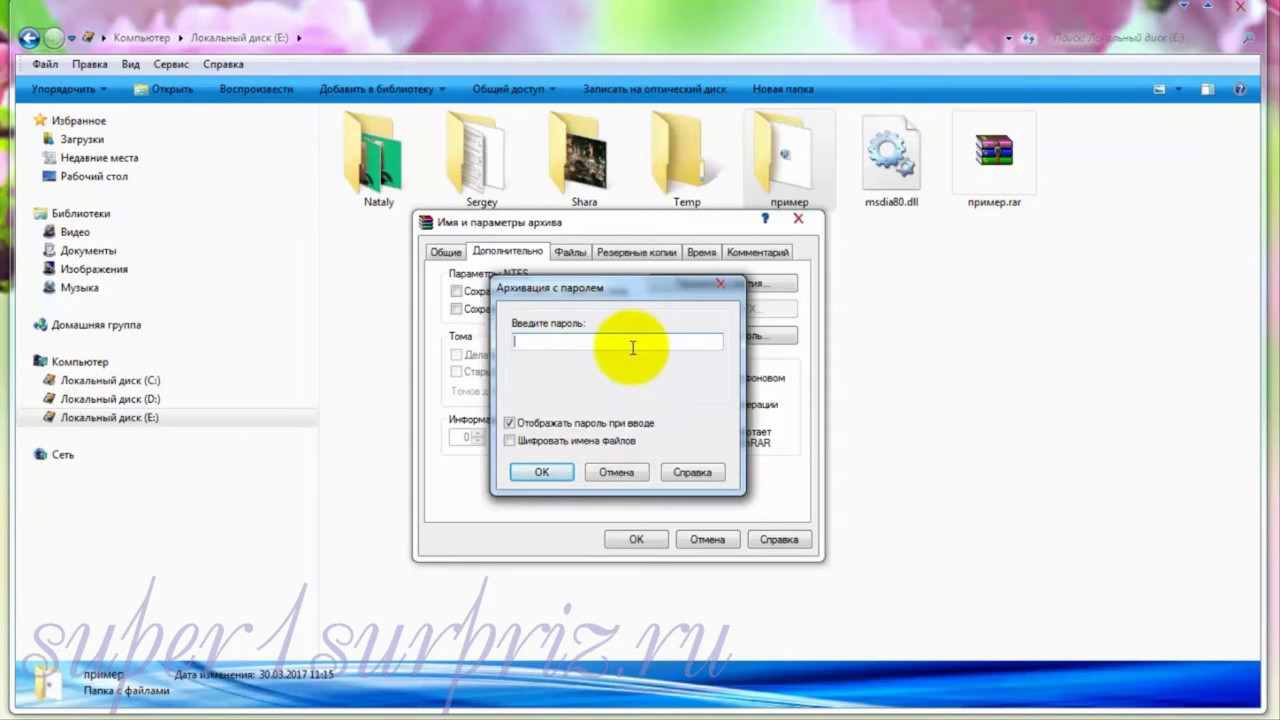
# Step: Confirm the Архивация с паролем dialog with OK
pyautogui.click(542, 473)
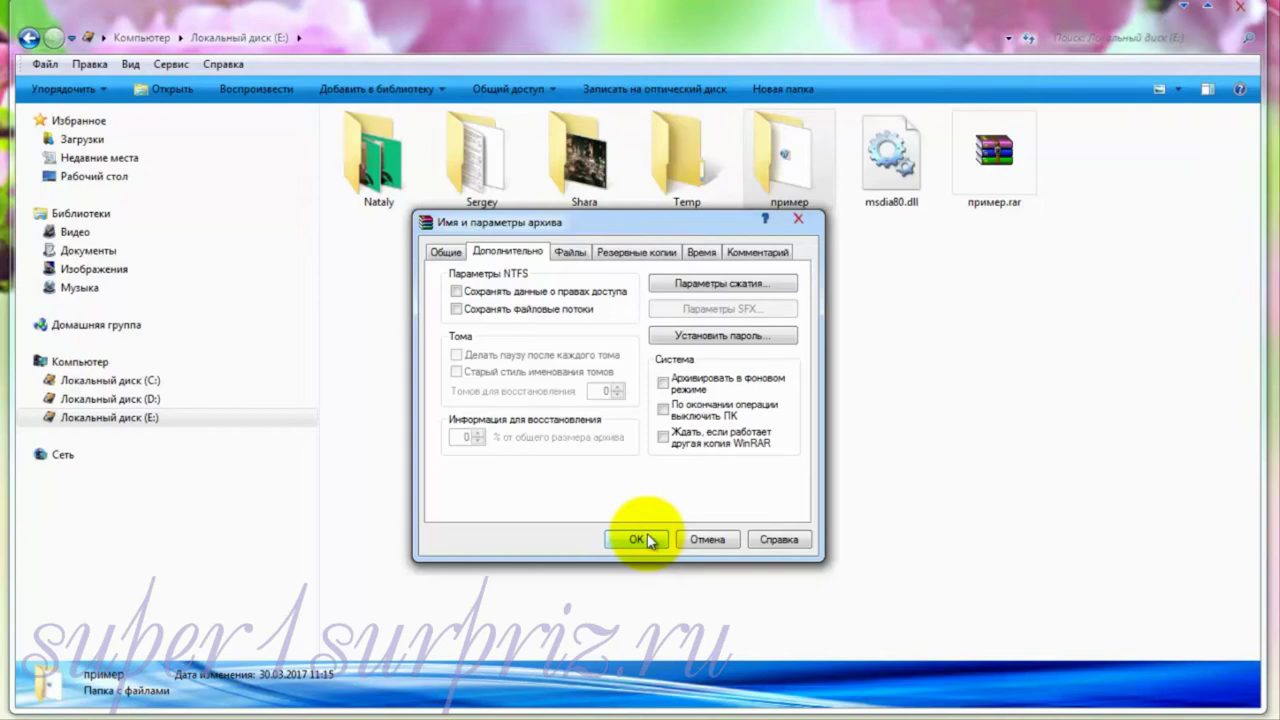
# Step: Cancel the archive parameters dialog and launch Google Chrome from the desktop
pyautogui.click(724, 543)
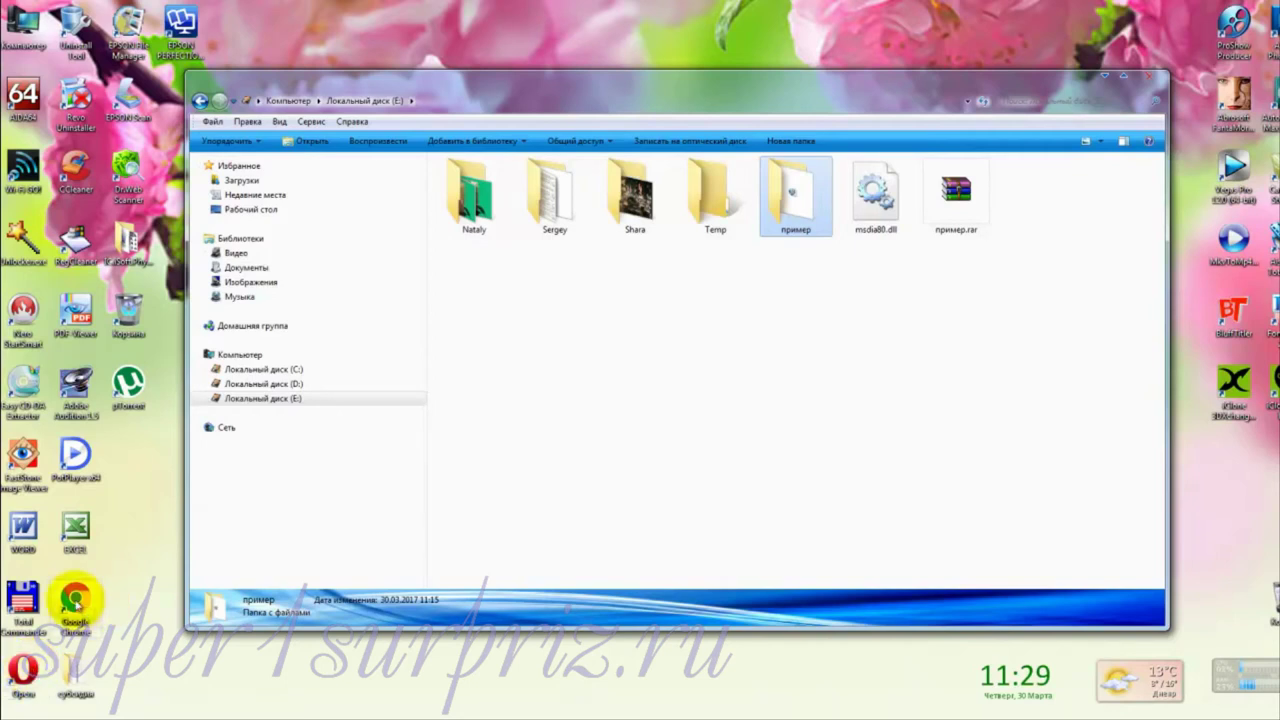
pyautogui.doubleClick(75, 598)
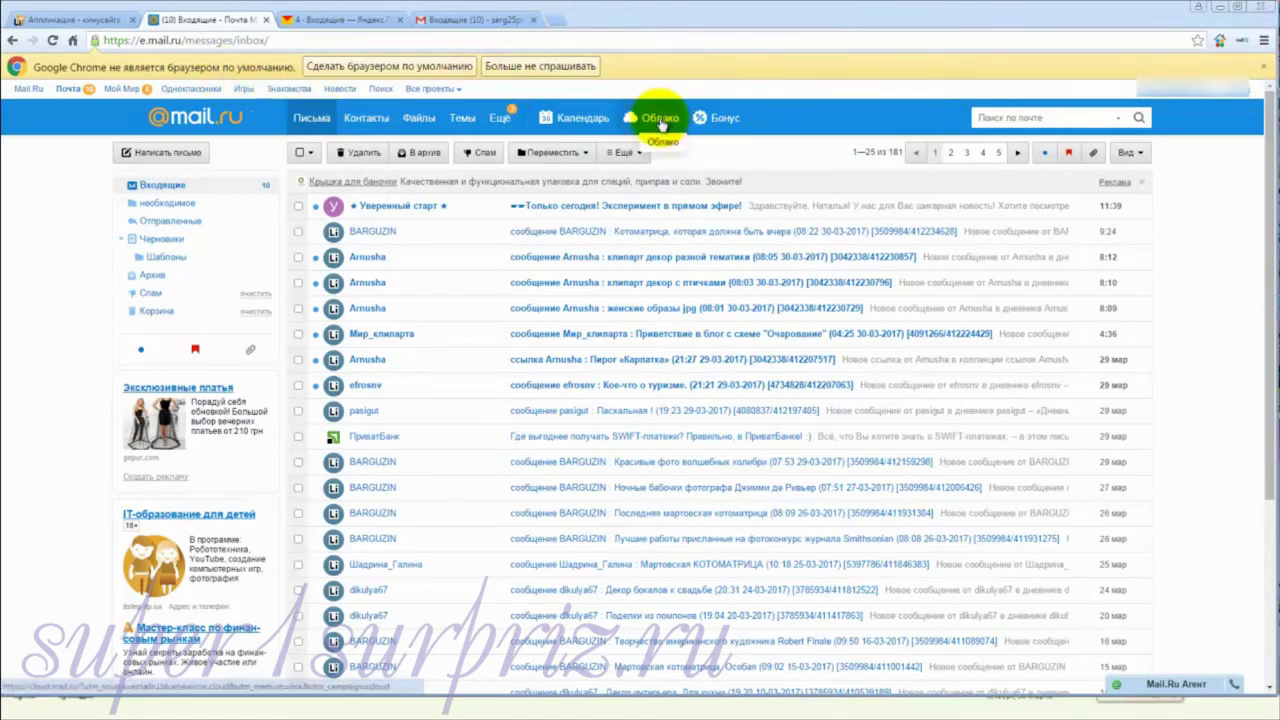
# Step: Open Mail.ru Cloud from the Облако link in the Mail.ru top bar
pyautogui.click(660, 124)
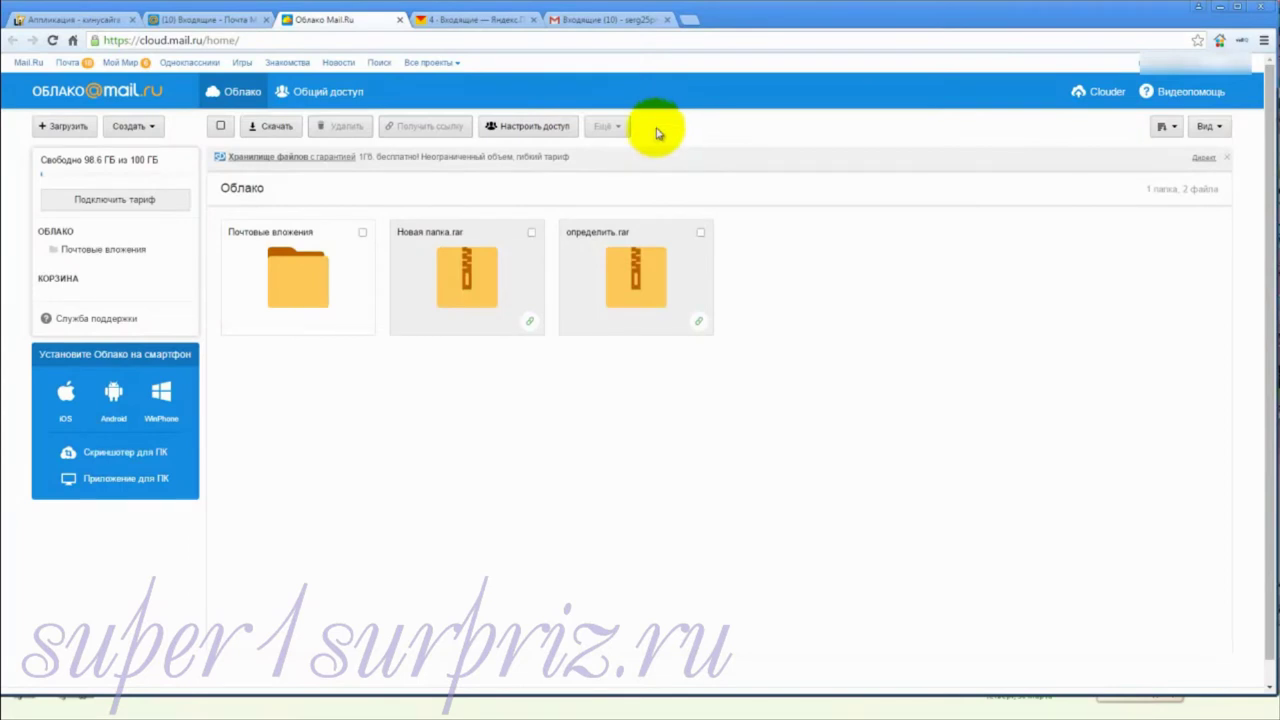
# Step: Upload the 656 MB пример.rar from Локальный диск (E:) to Cloud Mail.ru
pyautogui.click(67, 128)
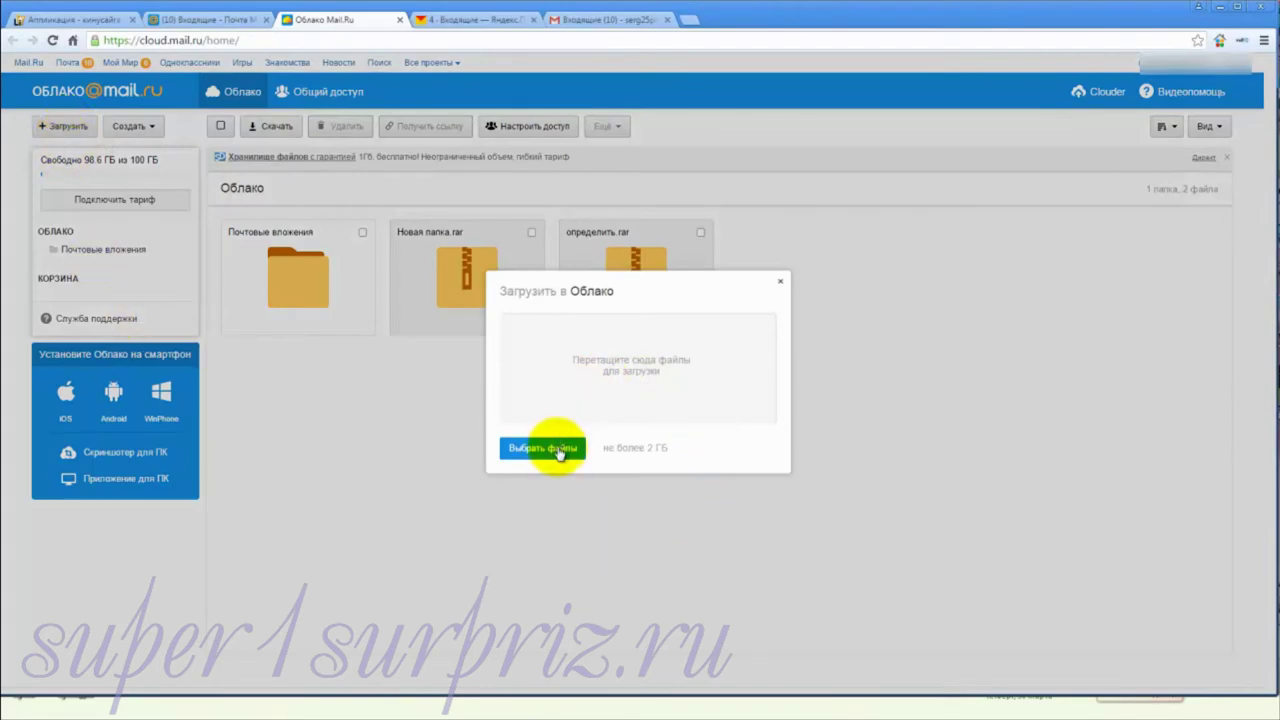
pyautogui.click(561, 451)
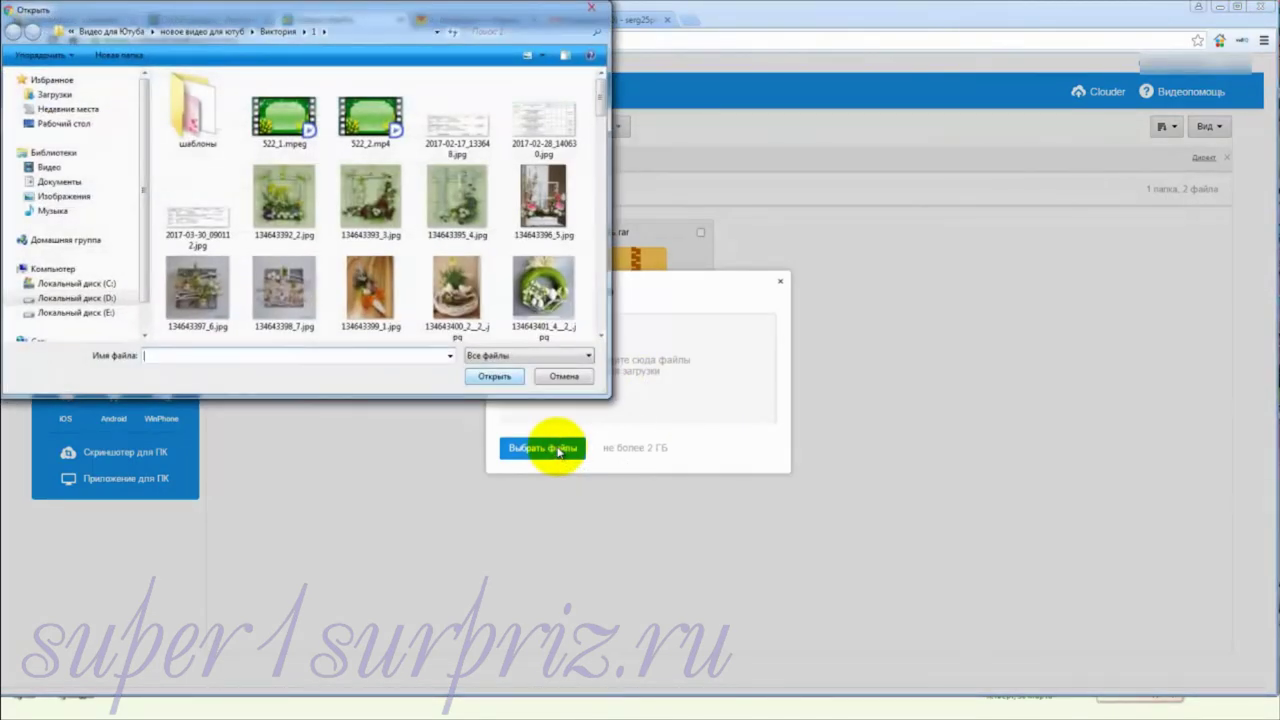
pyautogui.click(33, 313)
pyautogui.click(199, 183)
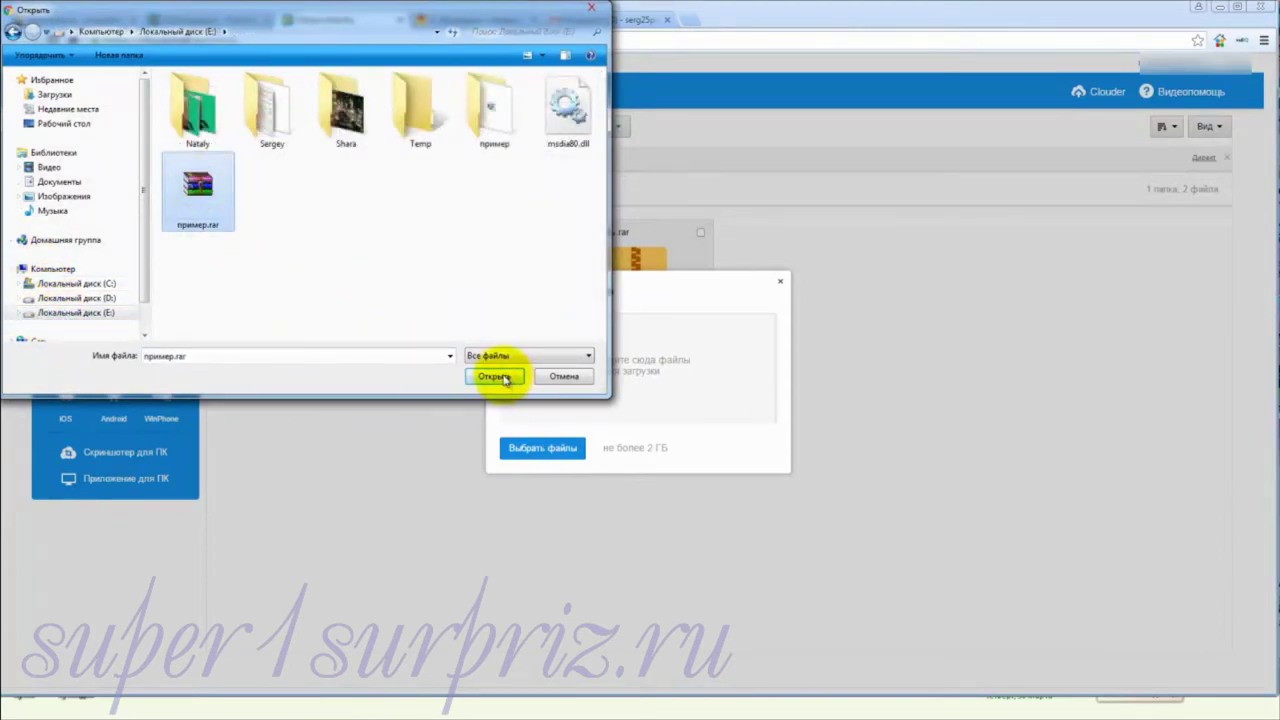
pyautogui.click(505, 378)
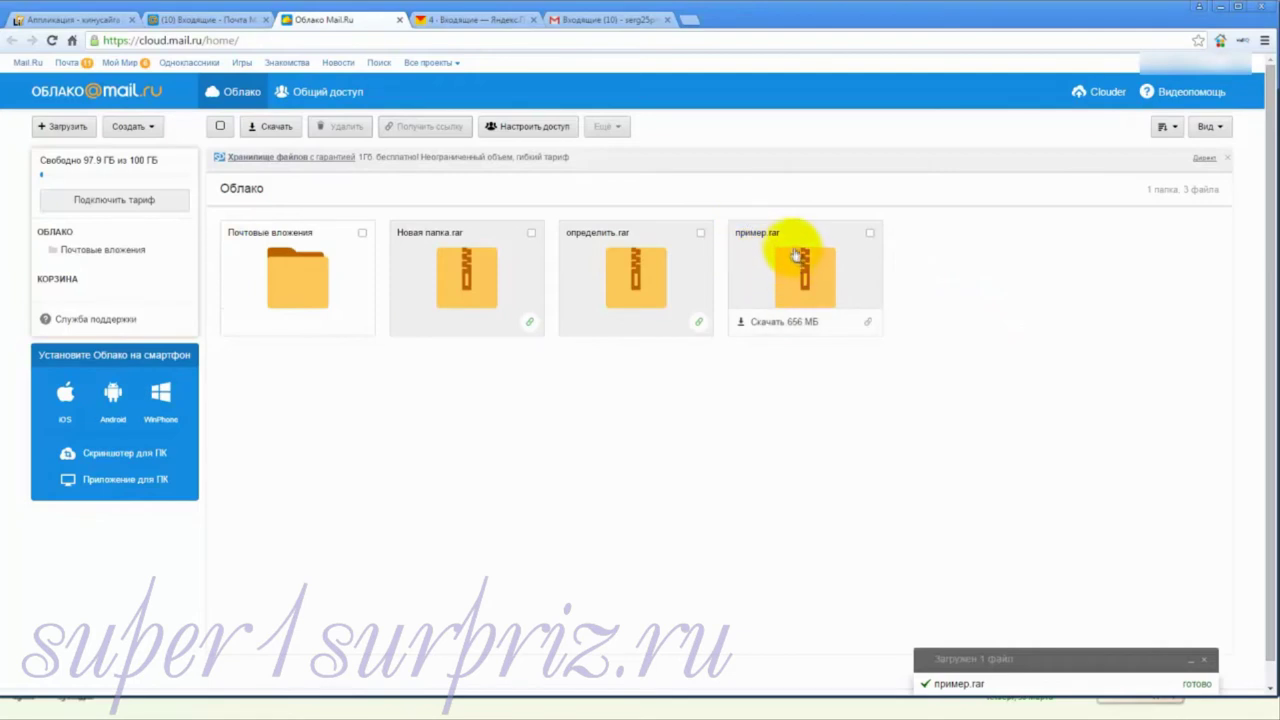
# Step: Dismiss the upload notice, preview пример.rar, then create its public view link
pyautogui.click(1204, 659)
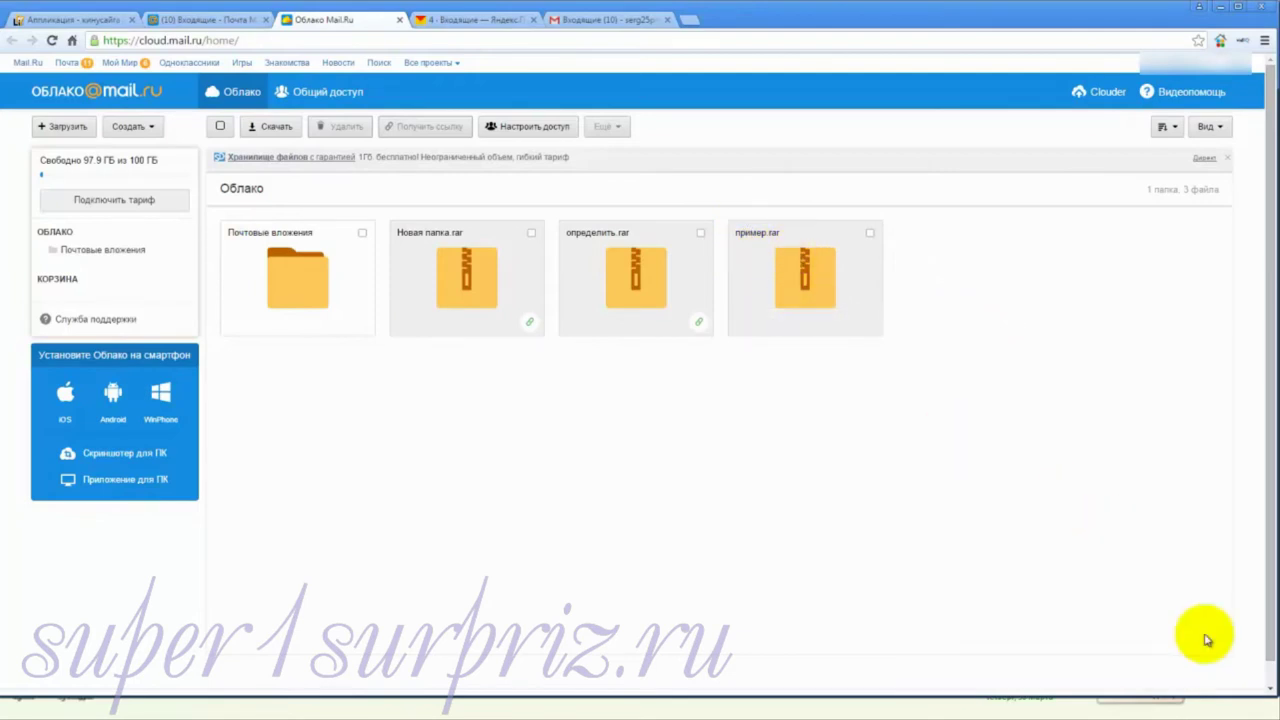
pyautogui.click(800, 270)
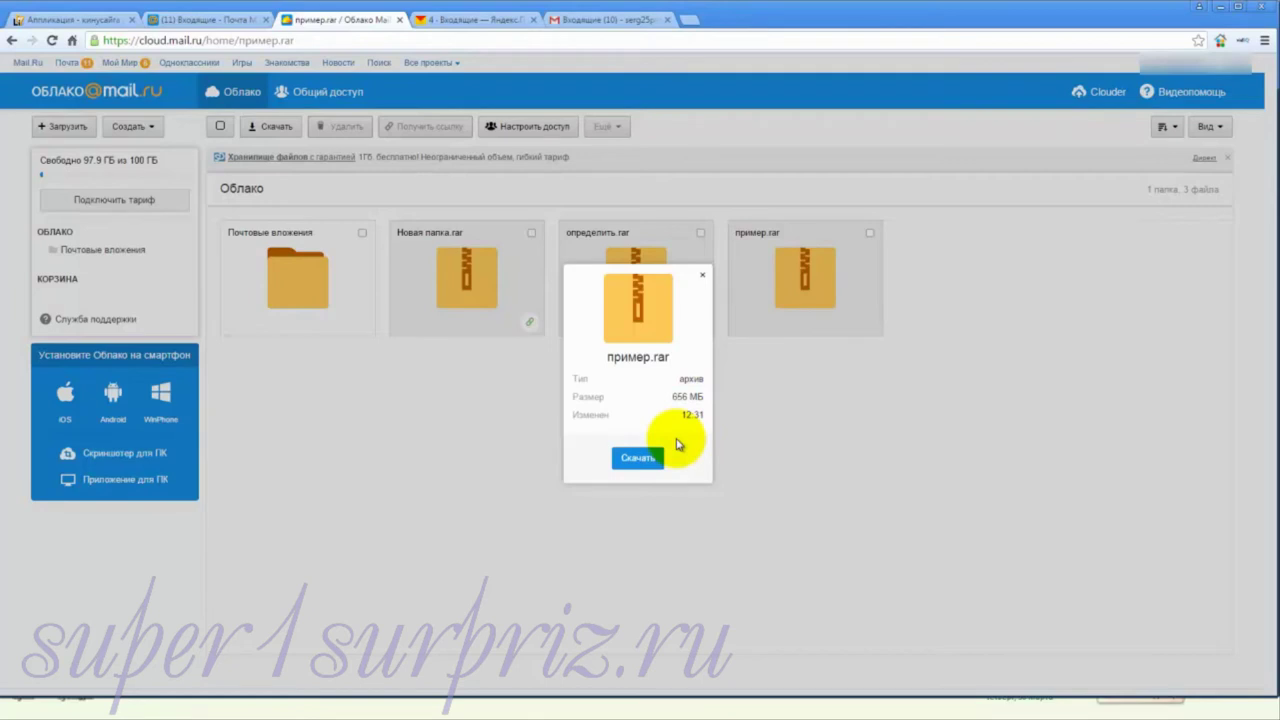
pyautogui.click(641, 458)
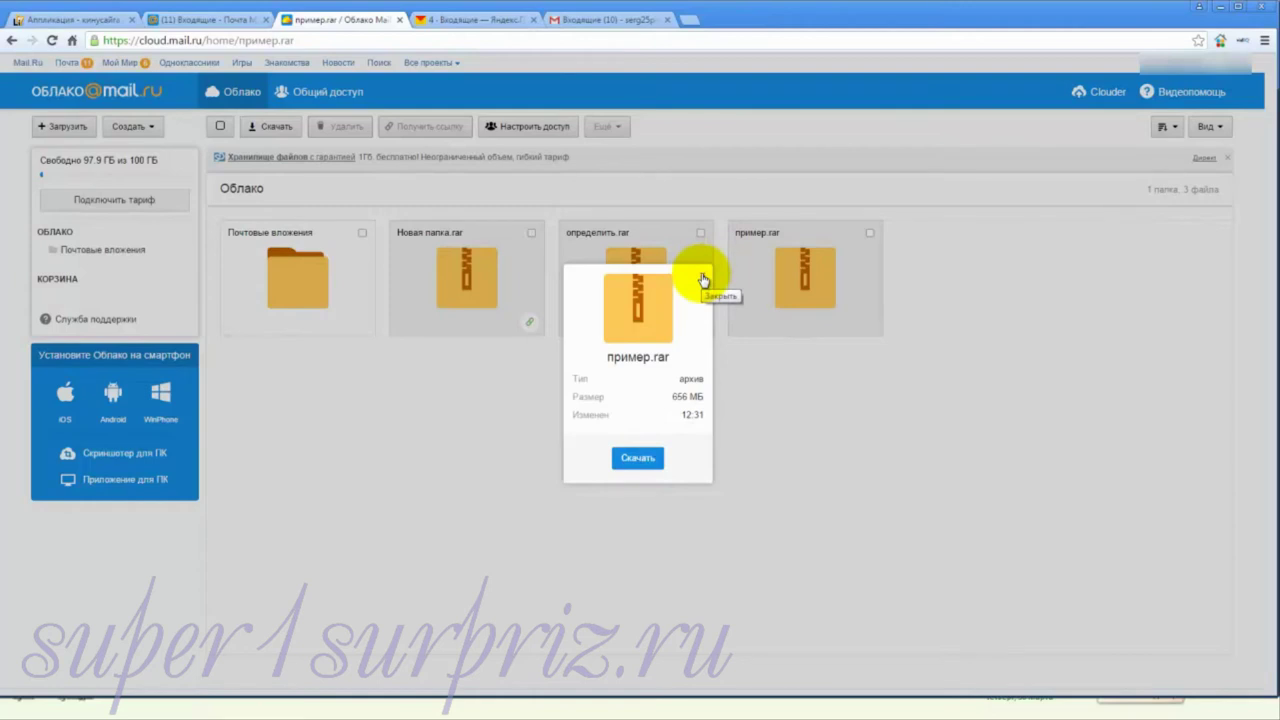
pyautogui.click(703, 279)
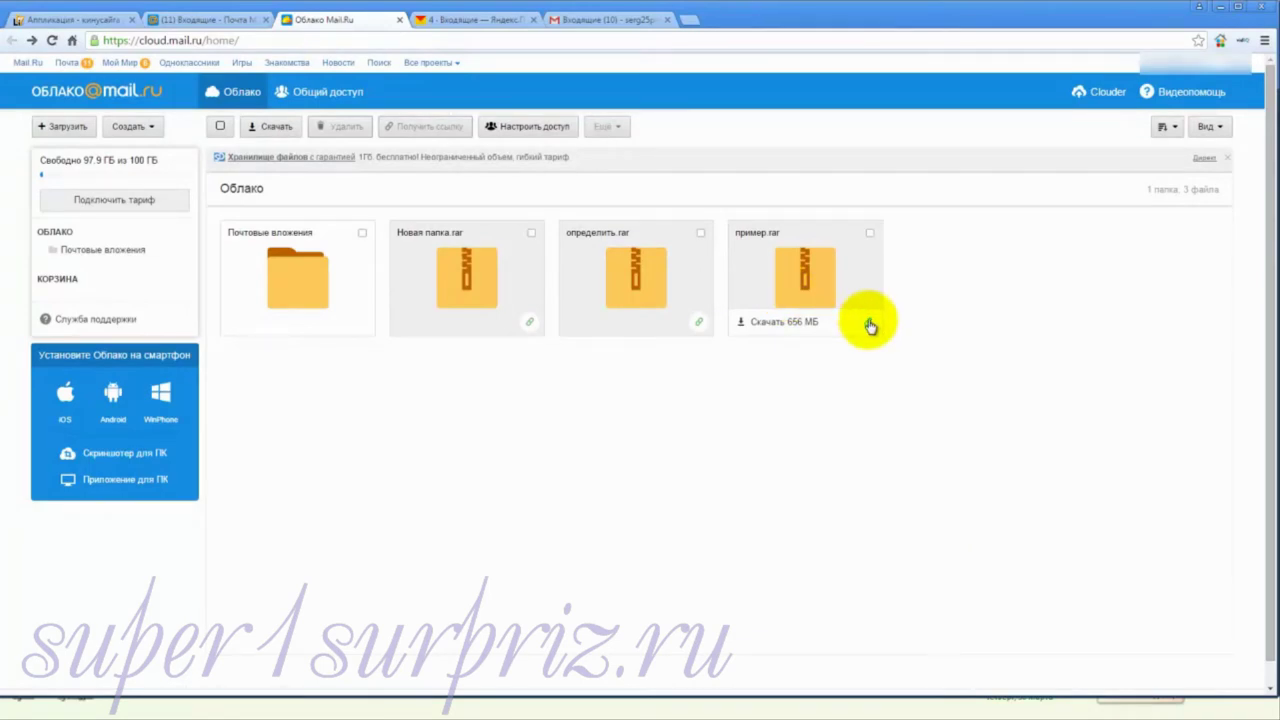
pyautogui.click(870, 323)
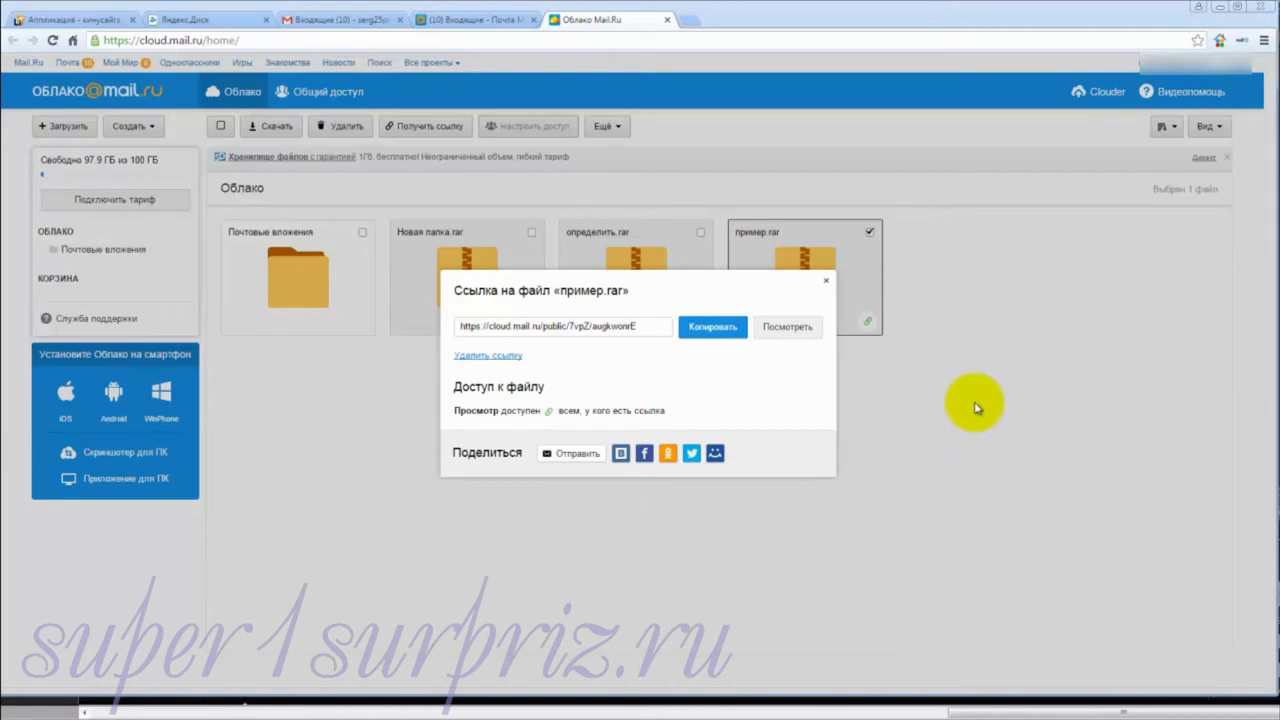
# Step: Copy the пример.rar public link, close the link dialog, and return to Почта
pyautogui.click(708, 332)
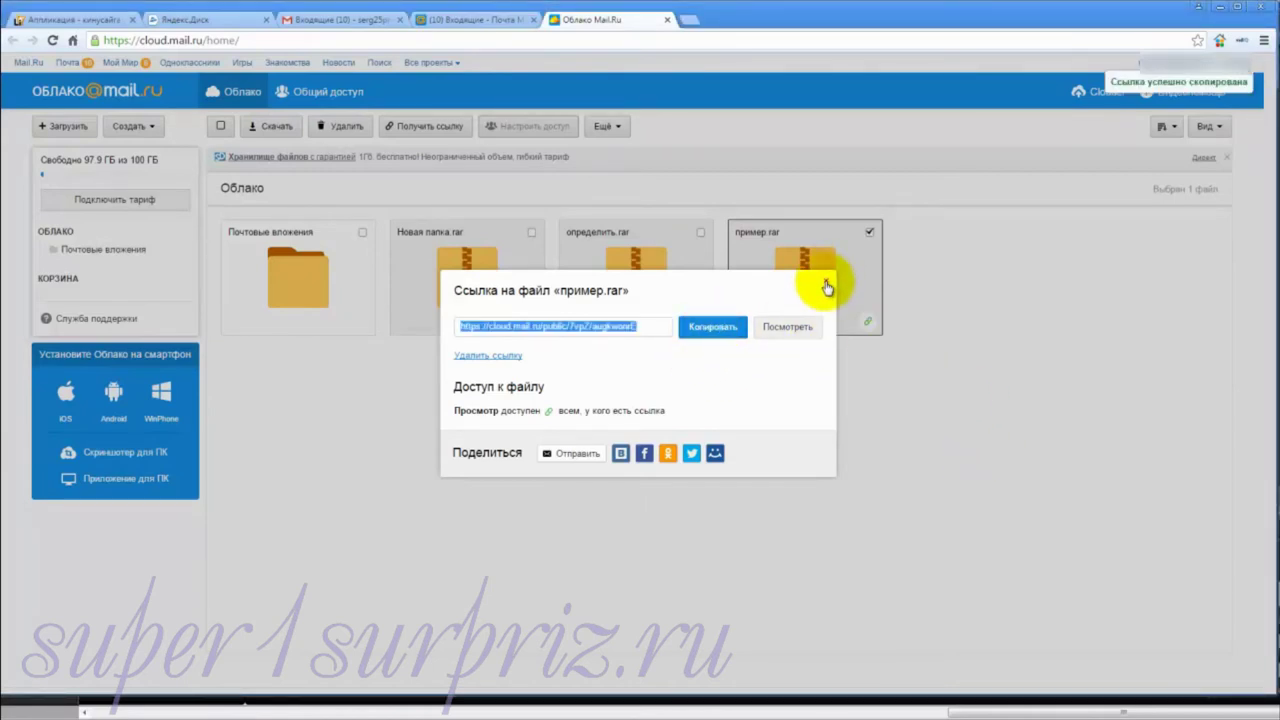
pyautogui.click(826, 281)
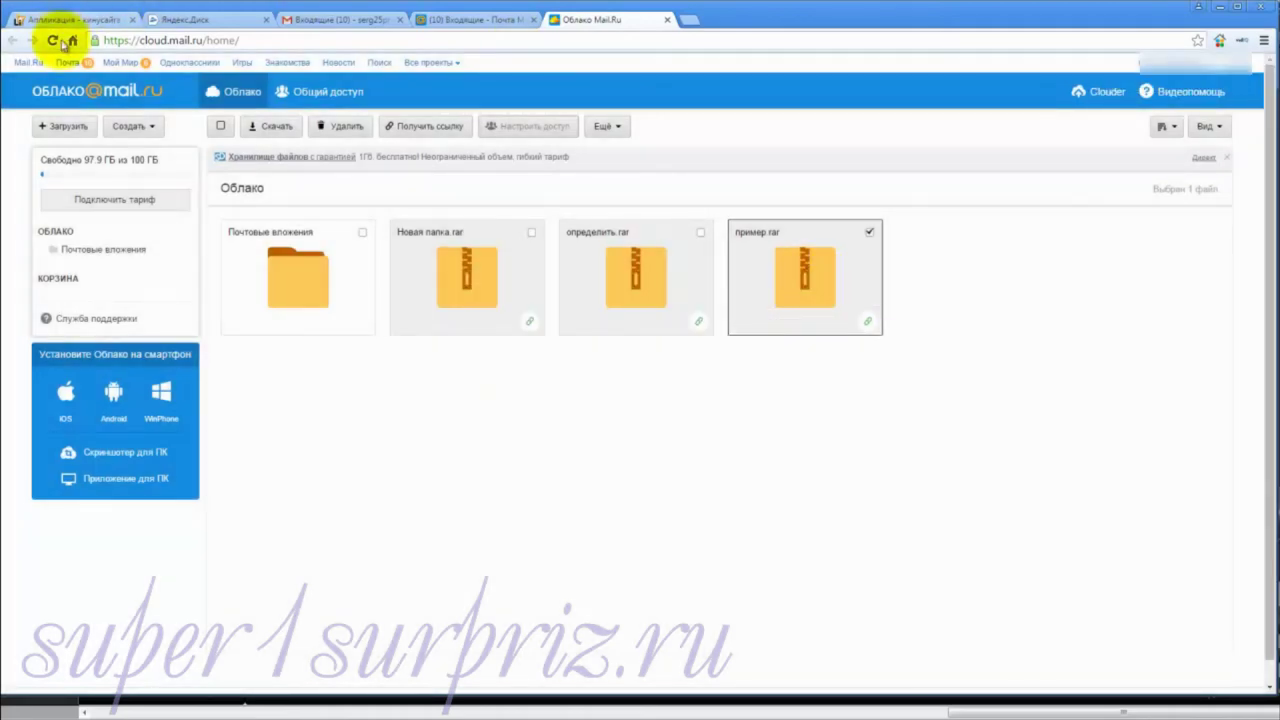
pyautogui.click(68, 65)
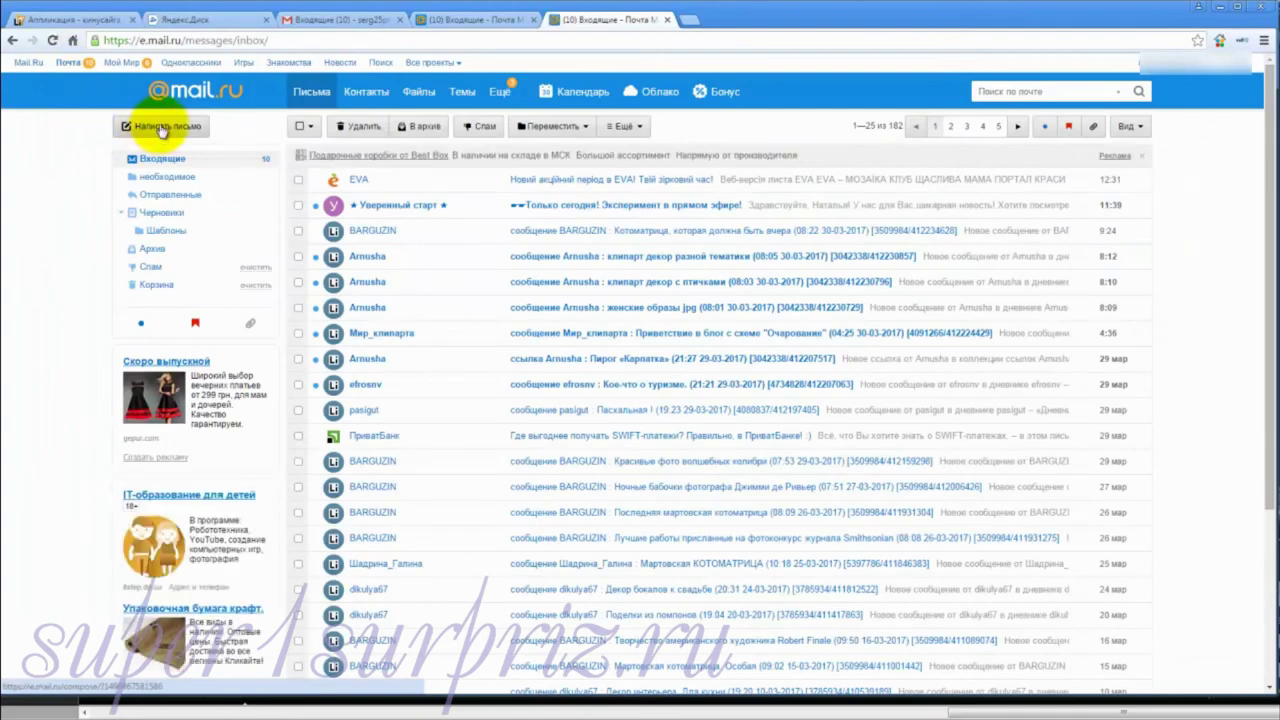
# Step: Compose a new message to a contact from the address book and paste the cloud link into its body
pyautogui.click(160, 127)
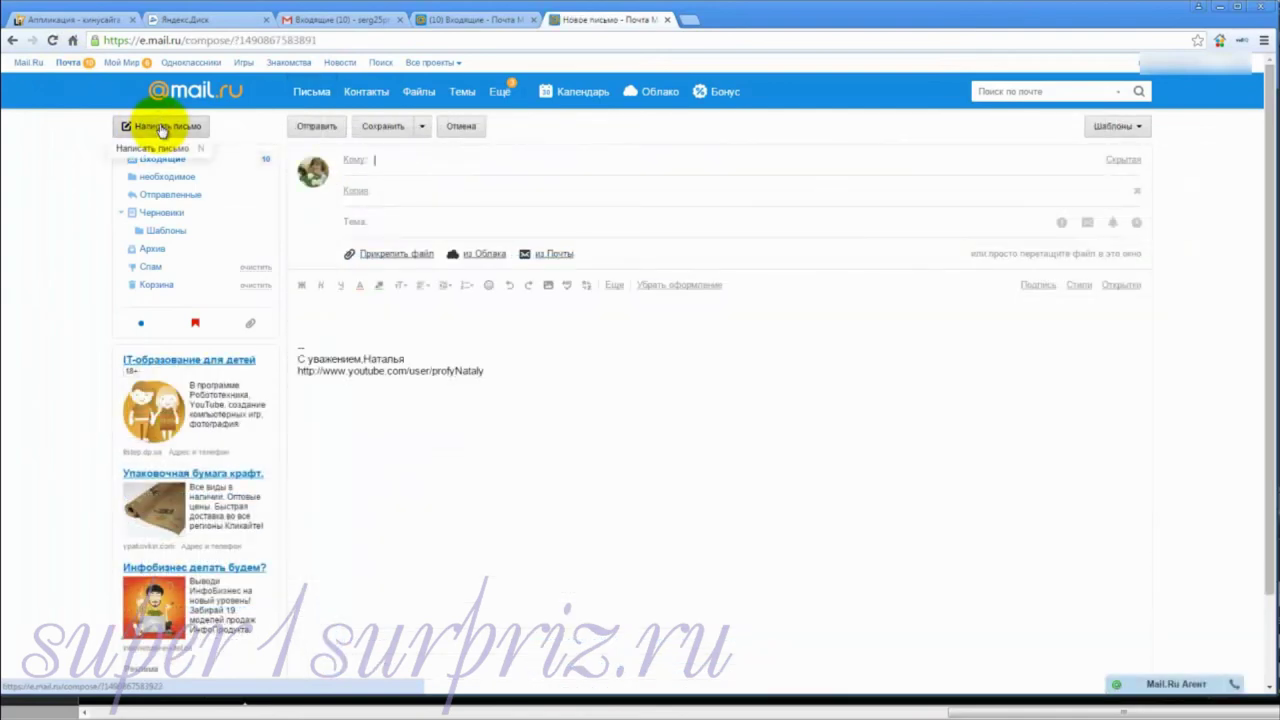
pyautogui.click(354, 162)
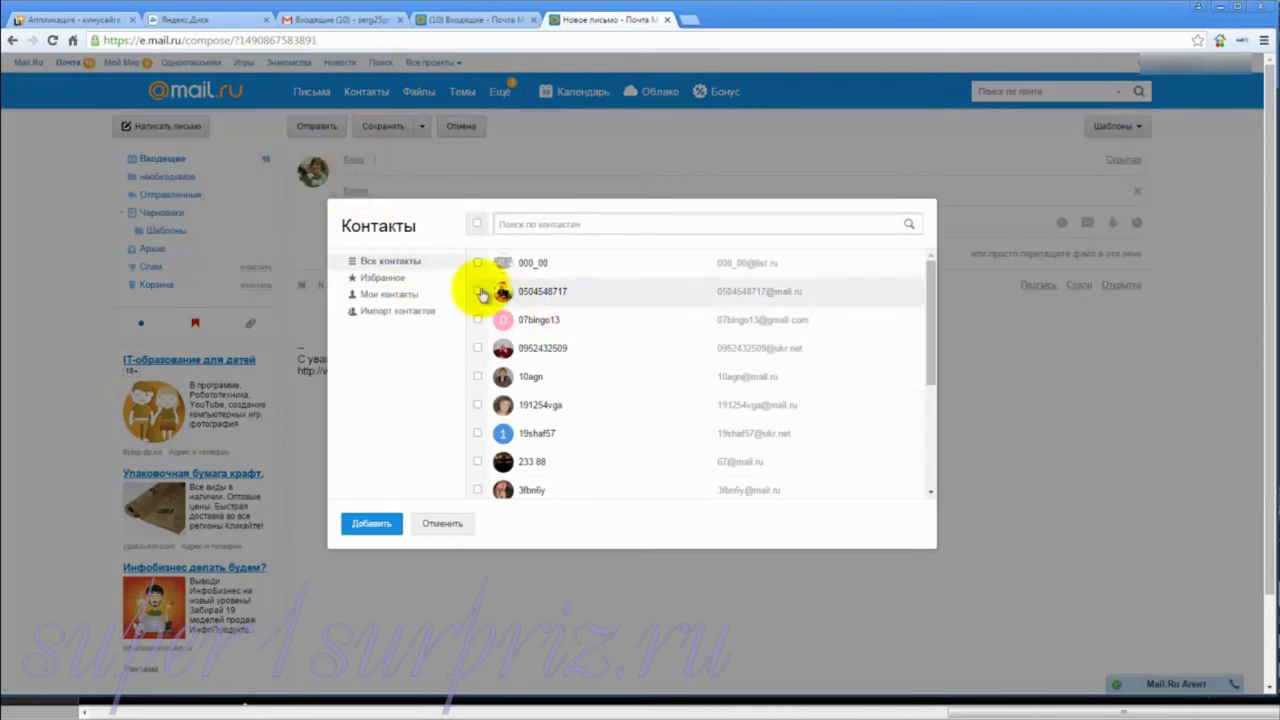
pyautogui.click(478, 291)
pyautogui.click(372, 523)
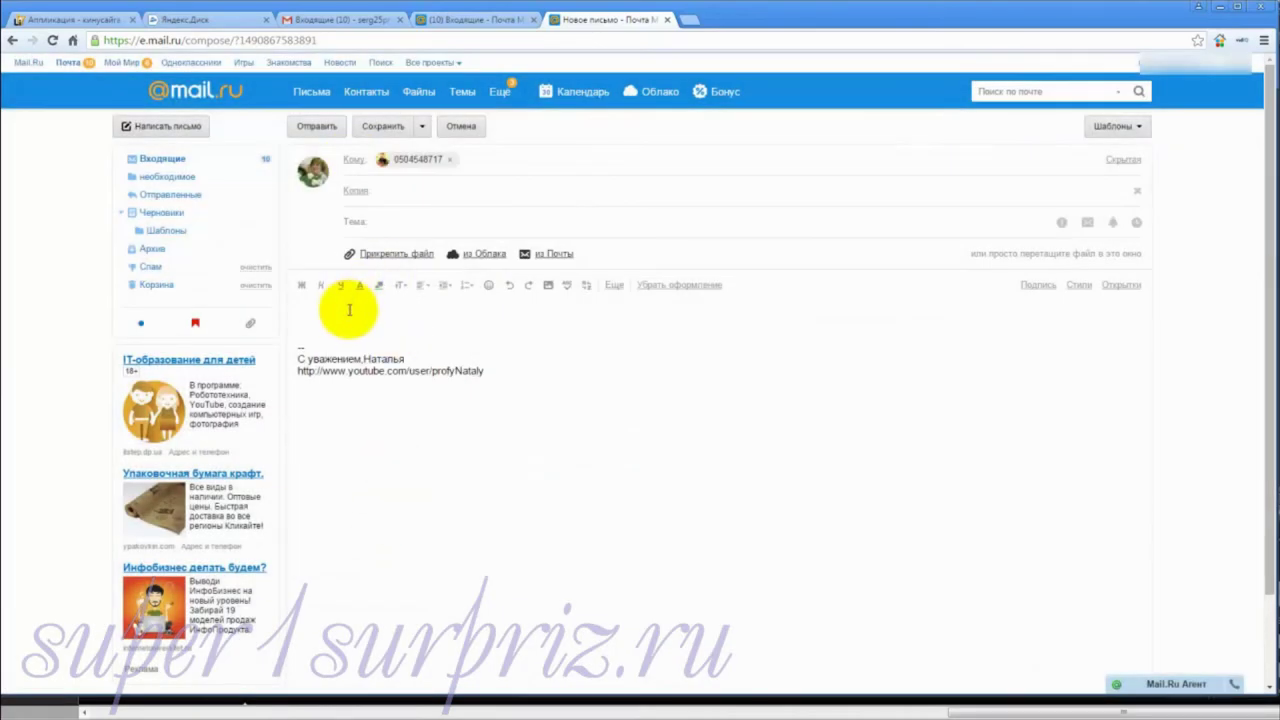
pyautogui.click(342, 310)
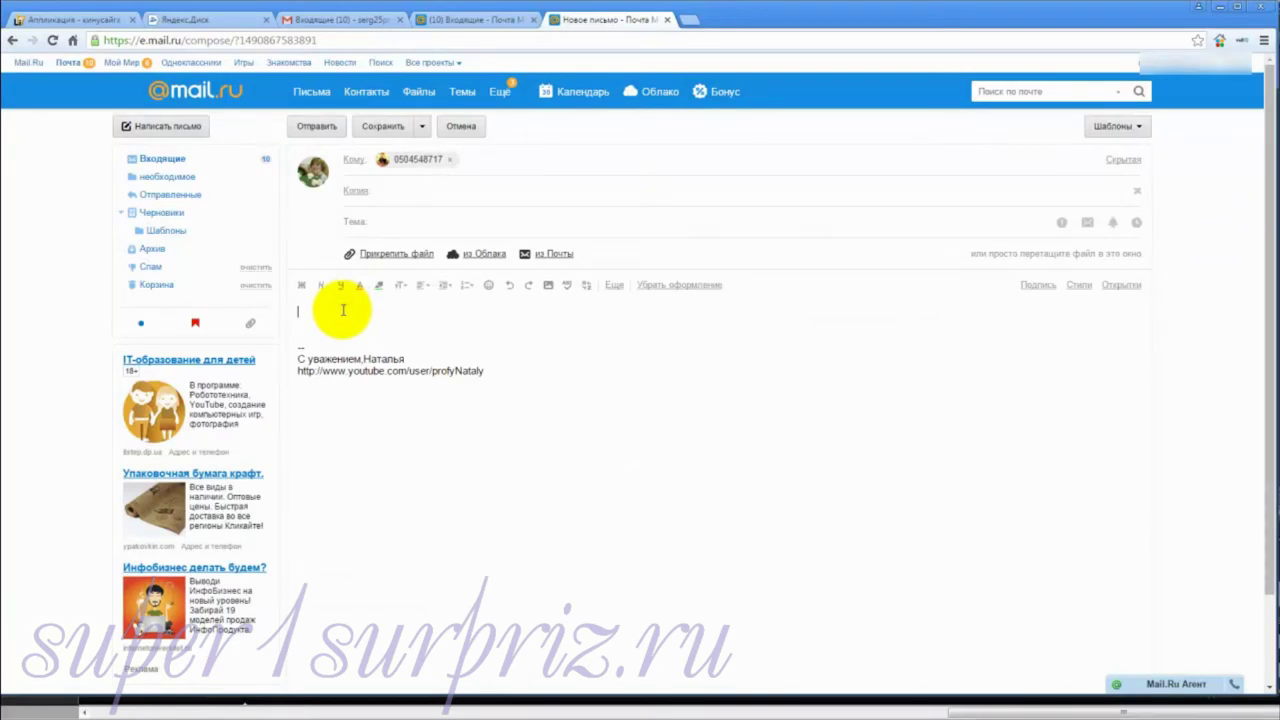
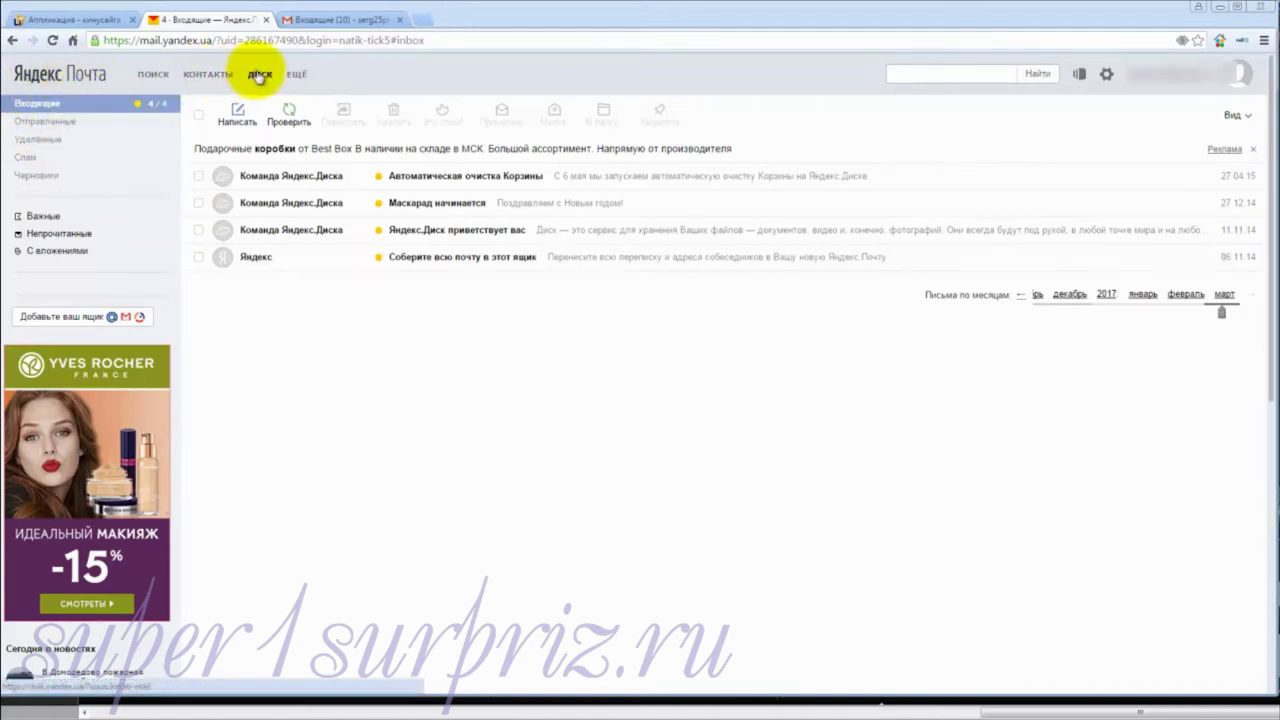
# Step: Upload пример.rar from drive E: to Yandex Disk
pyautogui.click(260, 78)
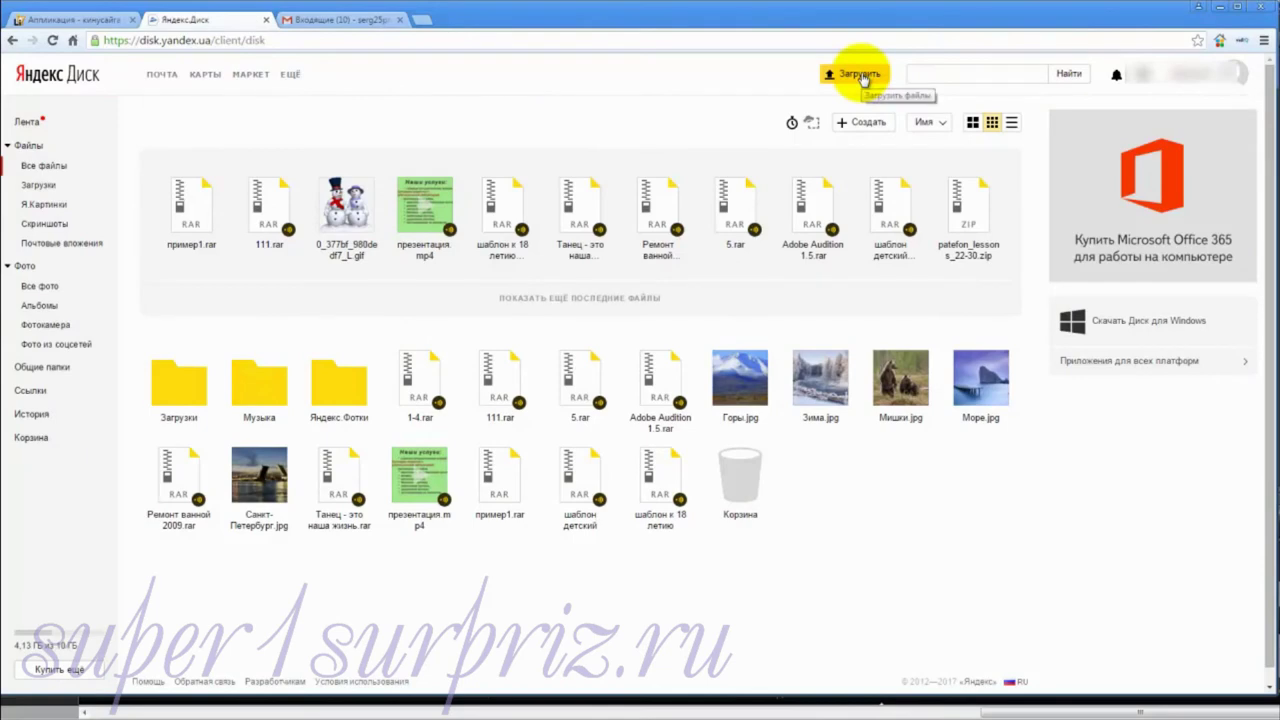
pyautogui.click(858, 74)
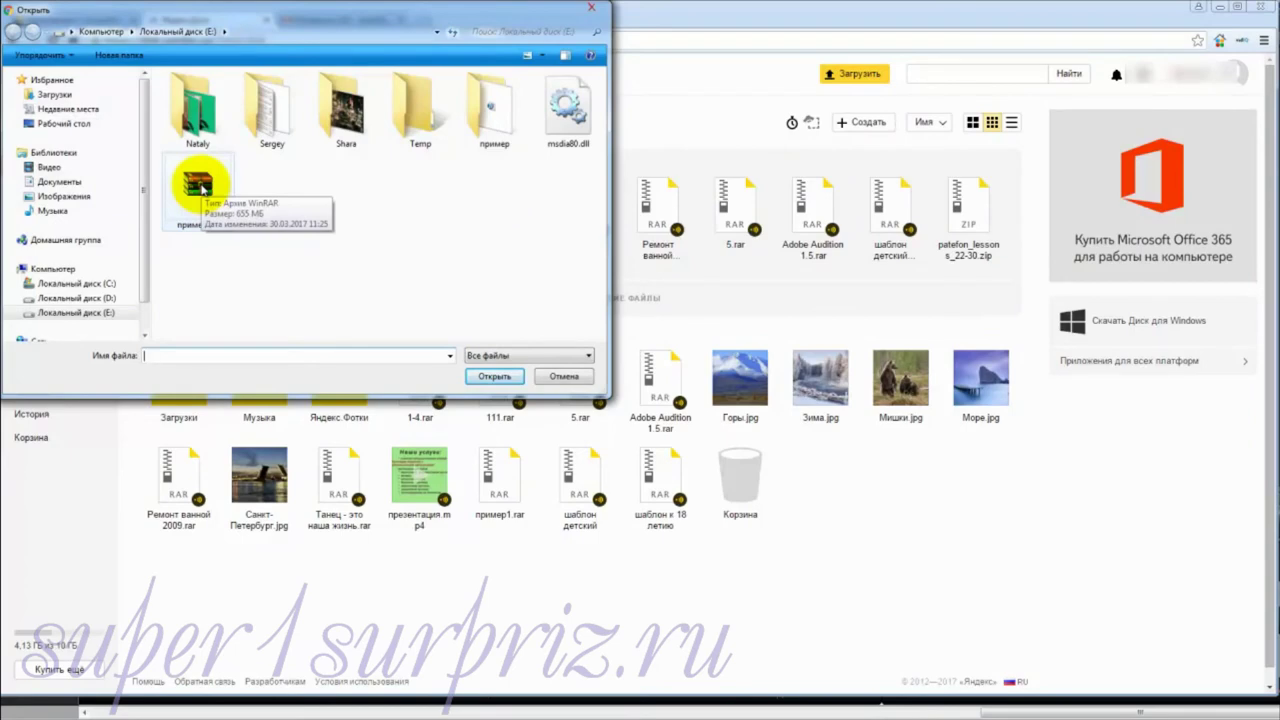
pyautogui.click(200, 185)
pyautogui.click(493, 376)
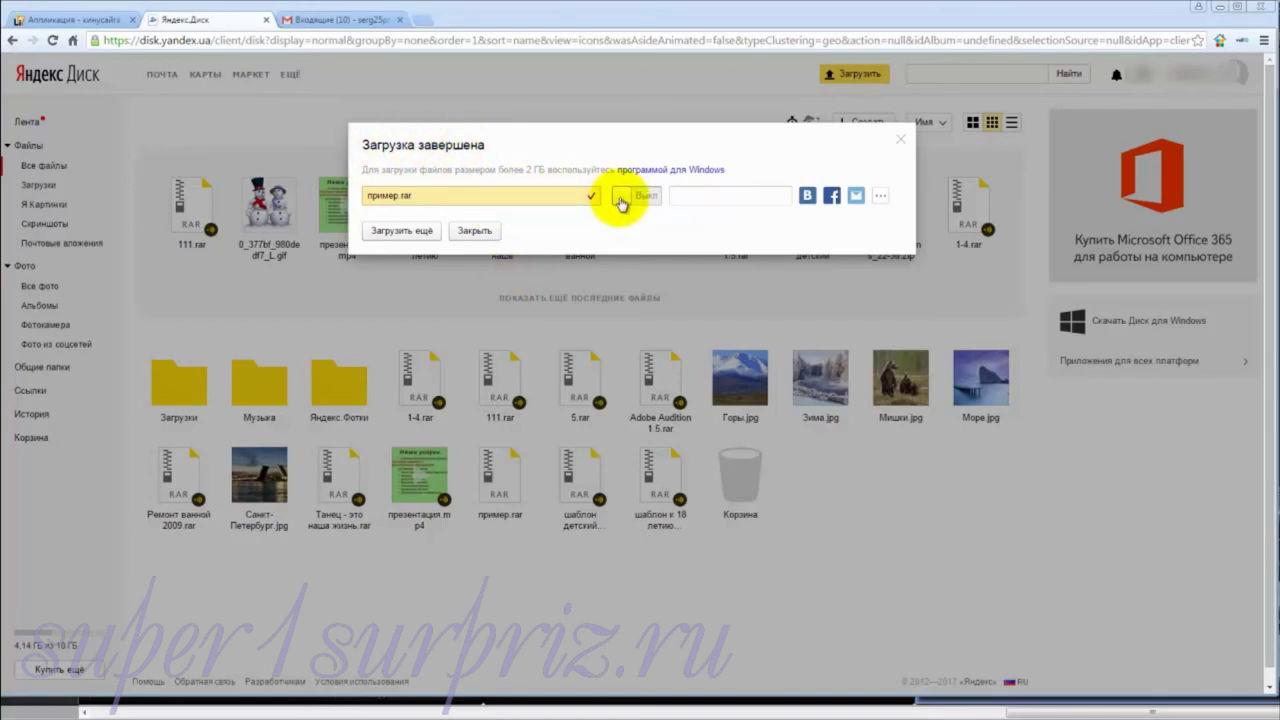
# Step: Enable public sharing for пример.rar, copy its link, and close the Загрузка завершена window
pyautogui.click(621, 198)
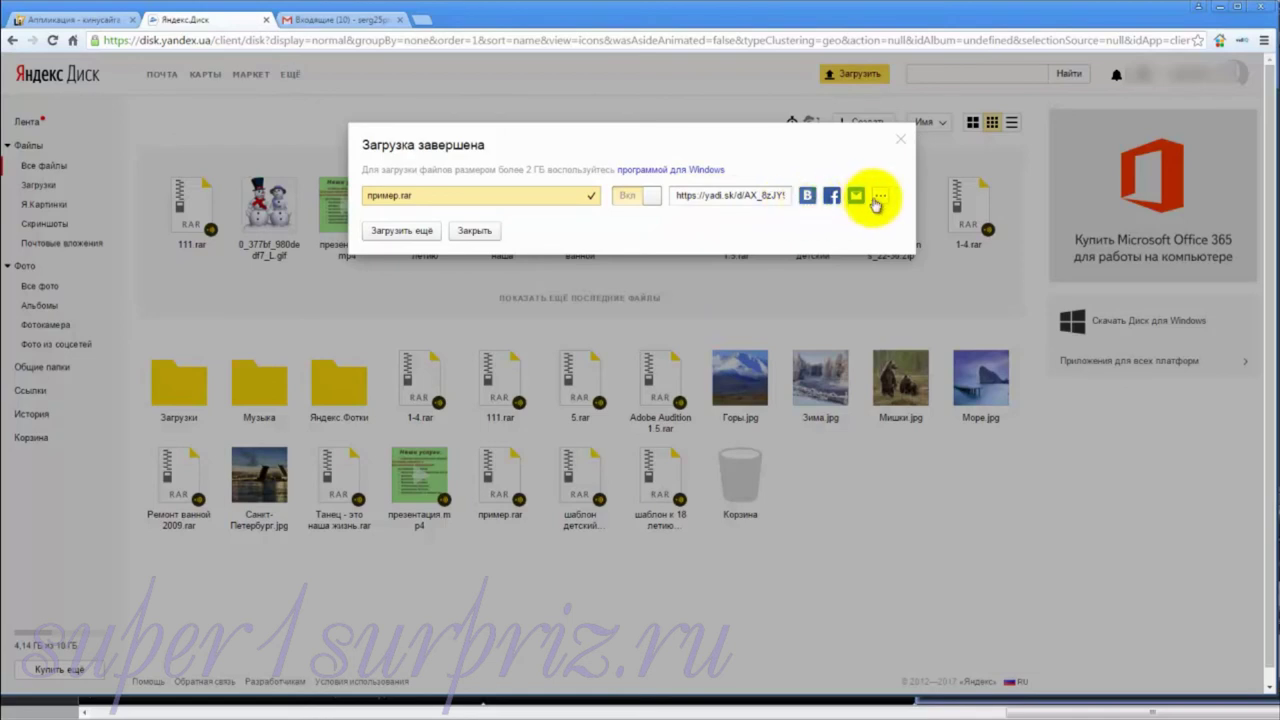
pyautogui.click(878, 200)
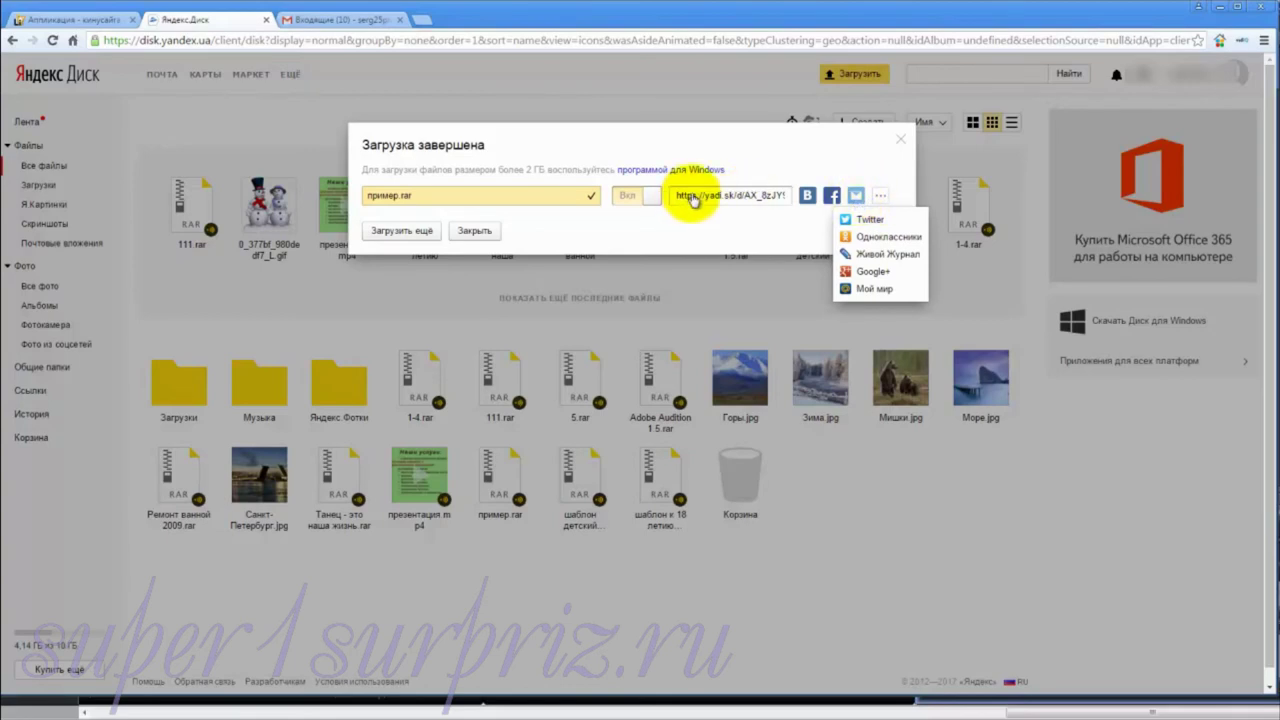
pyautogui.click(693, 199)
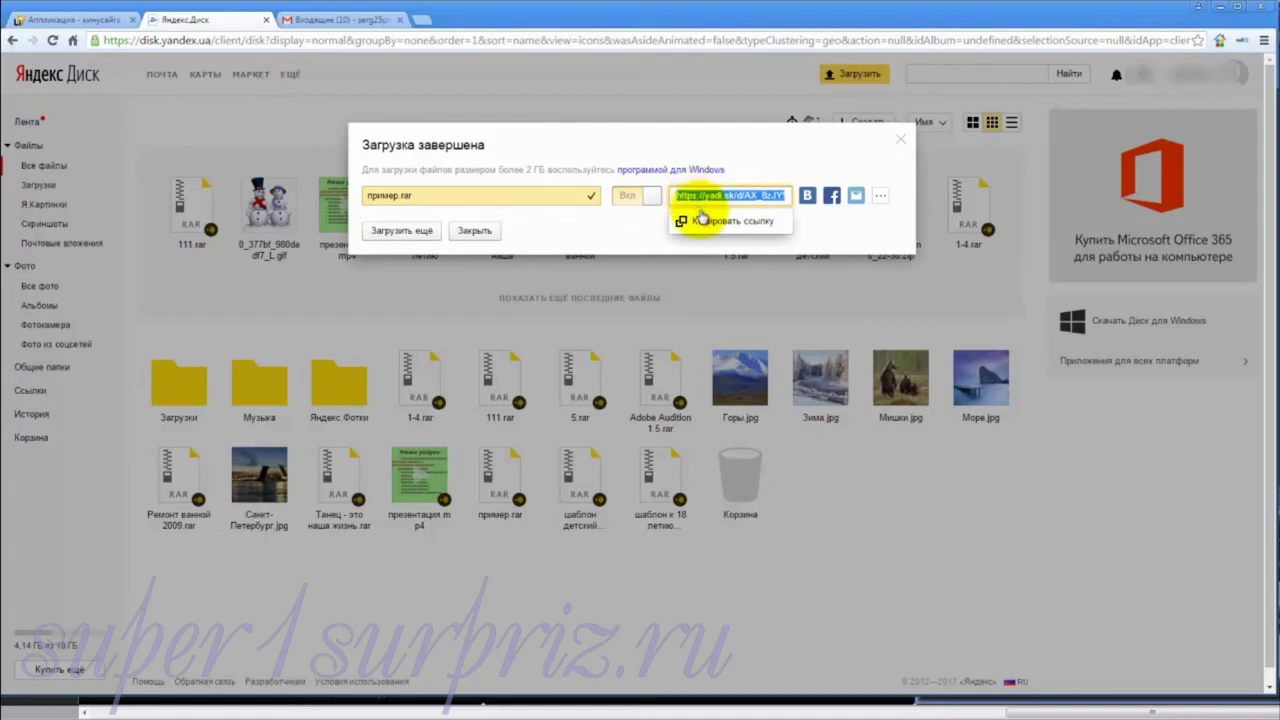
pyautogui.click(701, 224)
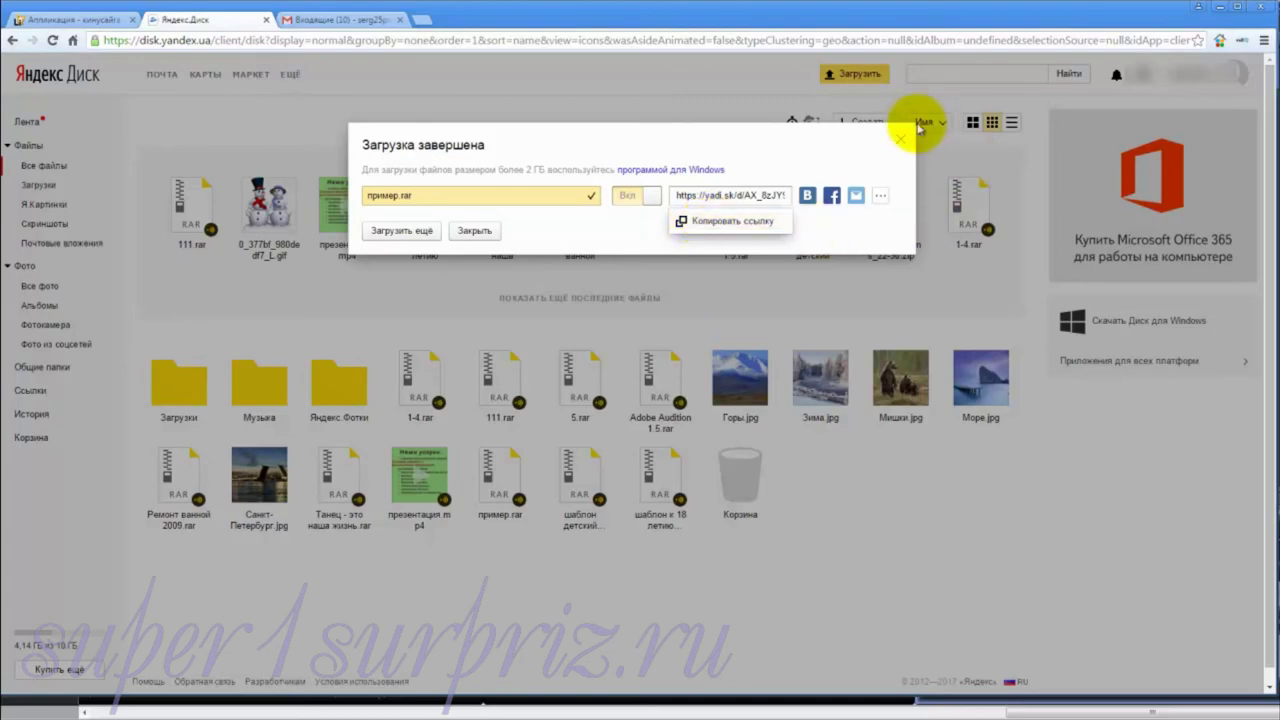
pyautogui.click(901, 141)
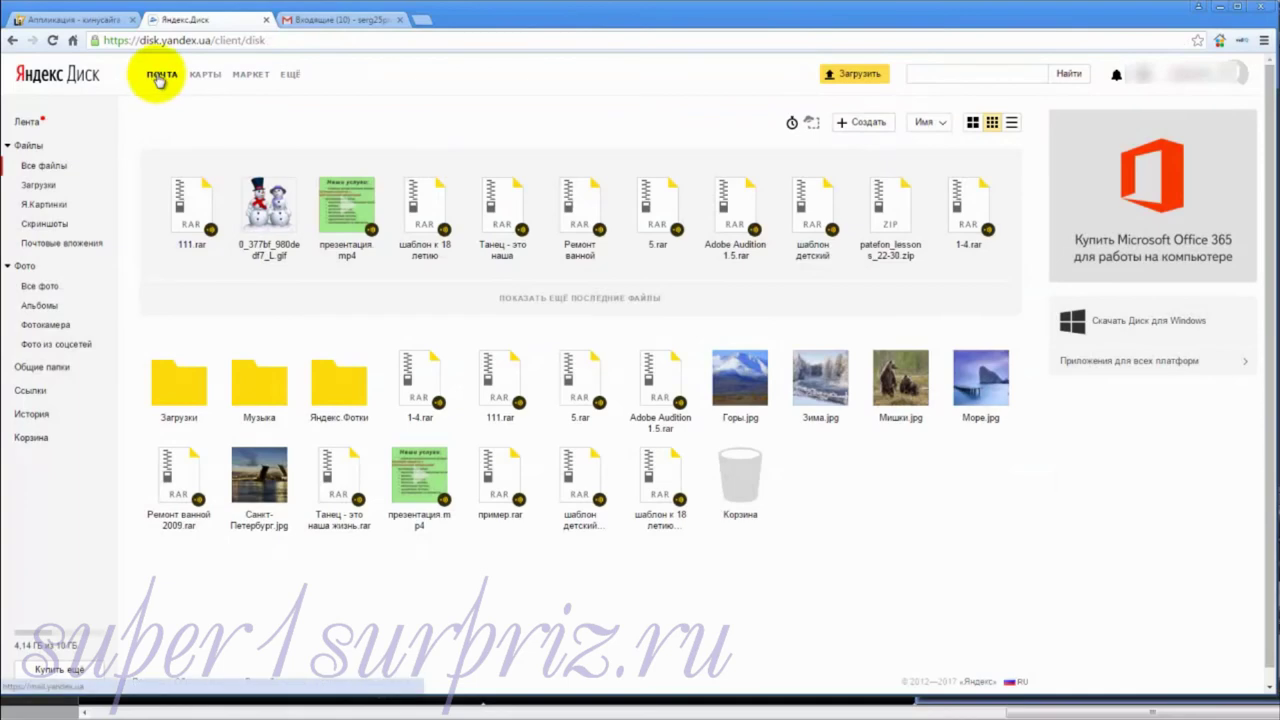
# Step: Open a new Yandex Mail message, then close the Yandex tab with Ctrl+W to reveal Gmail
pyautogui.click(157, 79)
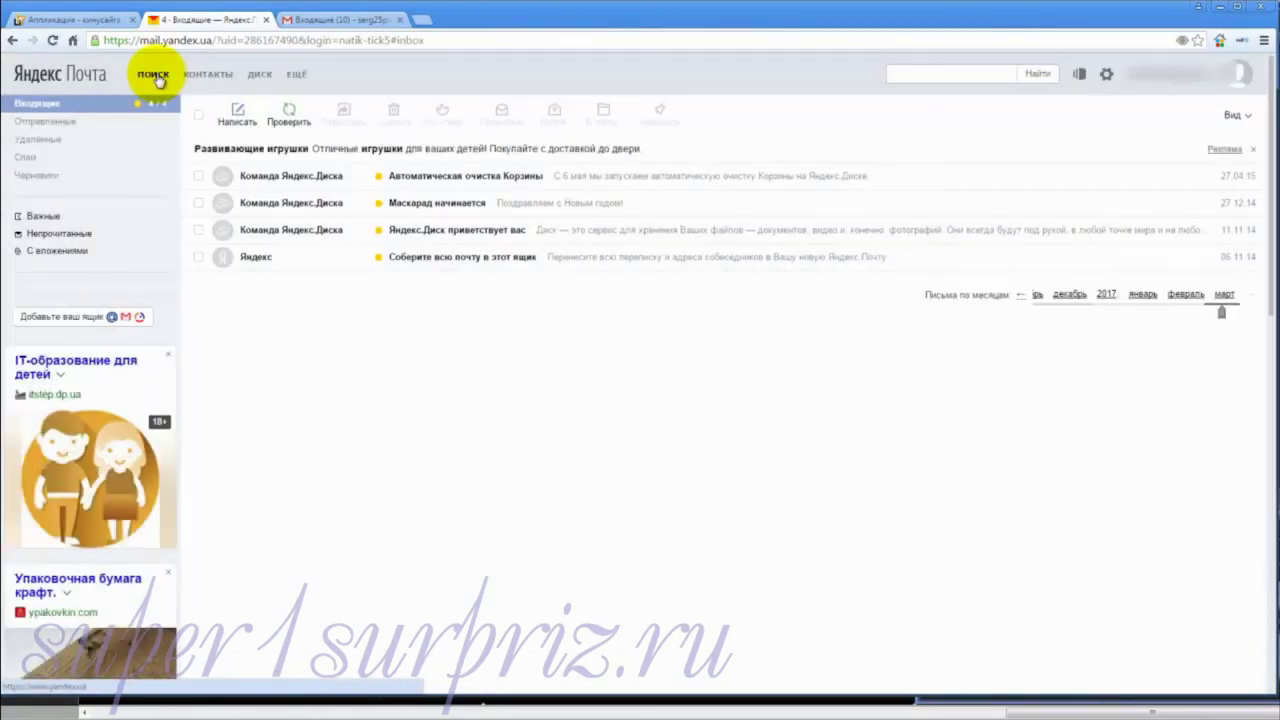
pyautogui.click(235, 112)
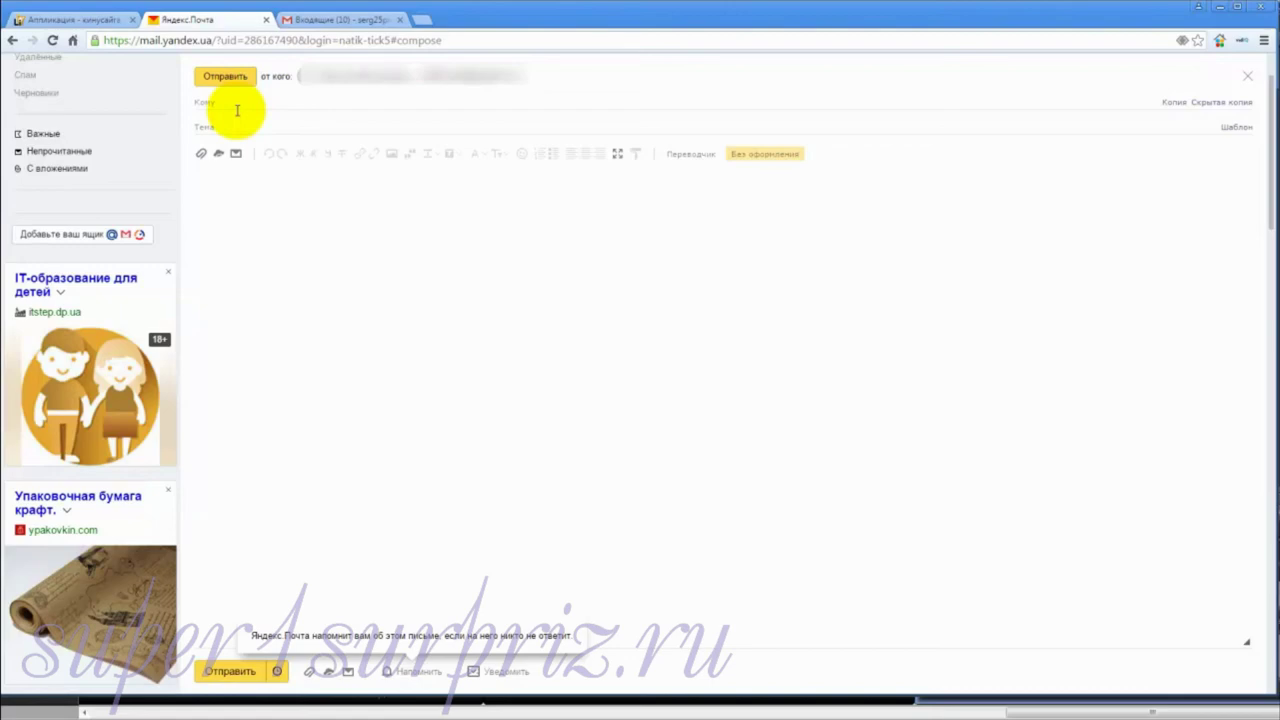
pyautogui.hotkey('ctrl', 'w')
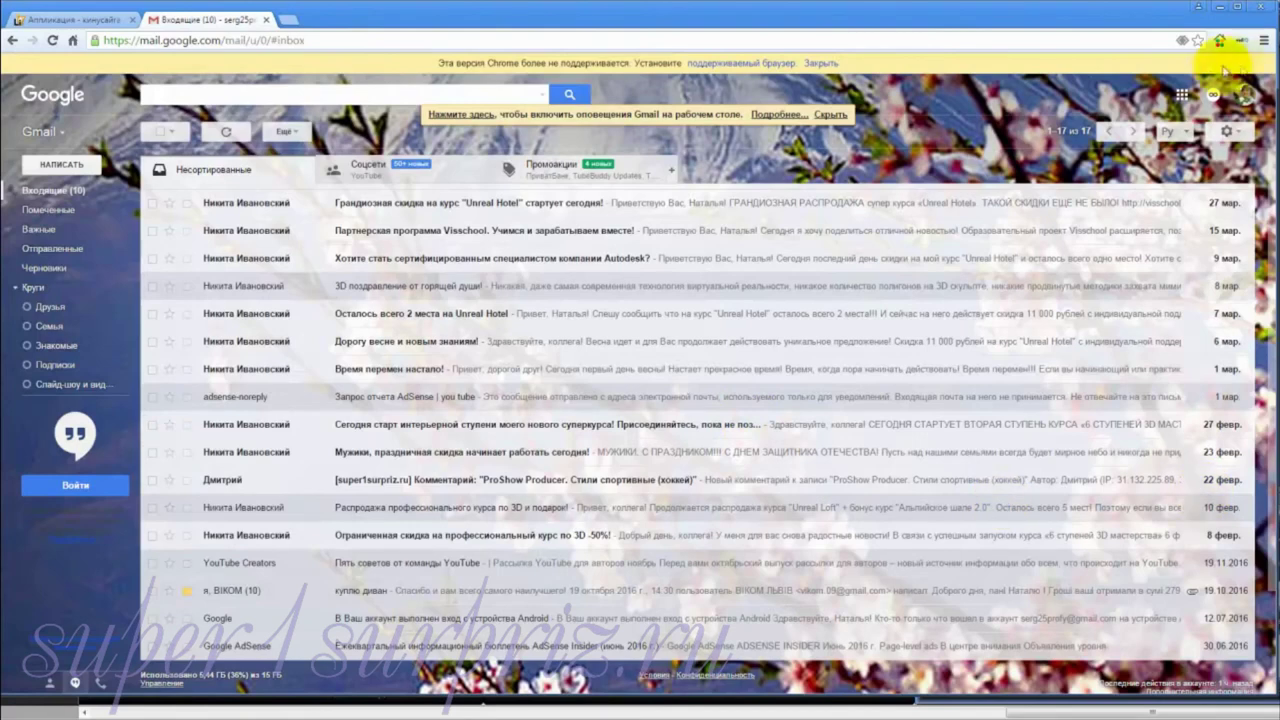
# Step: Open Google Drive's Мой диск from the Google apps grid
pyautogui.click(1183, 96)
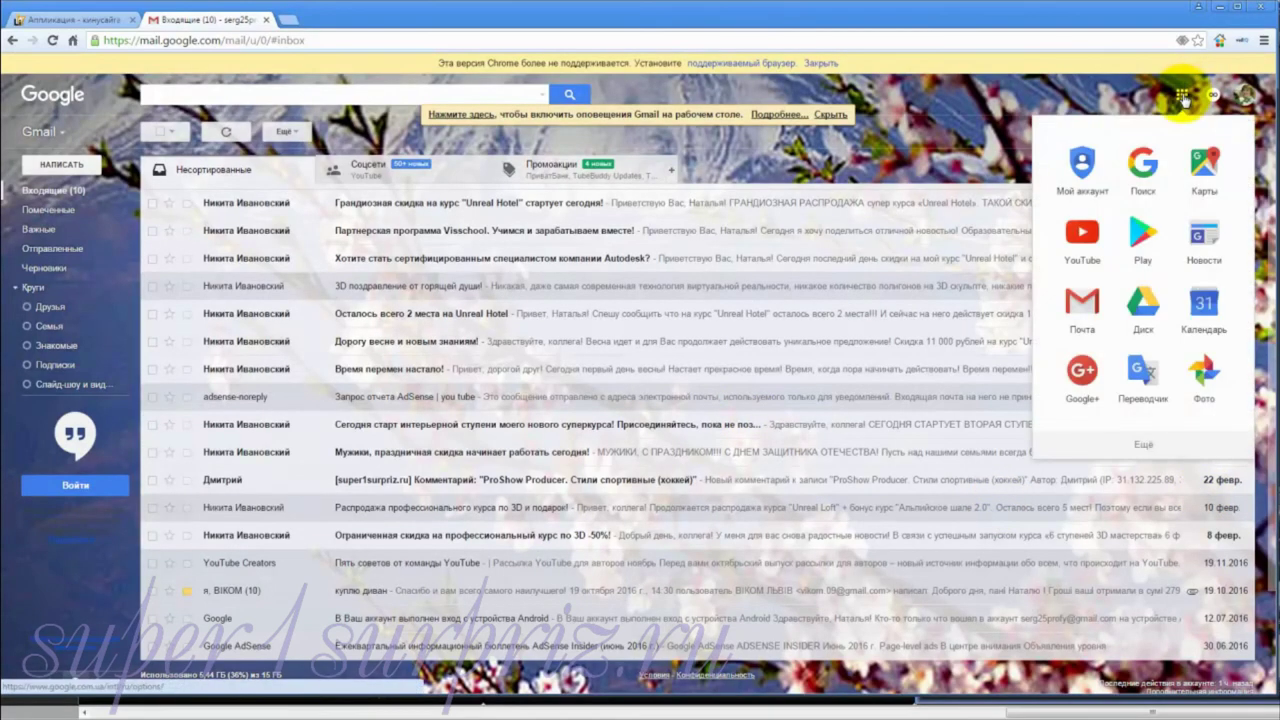
pyautogui.click(1143, 296)
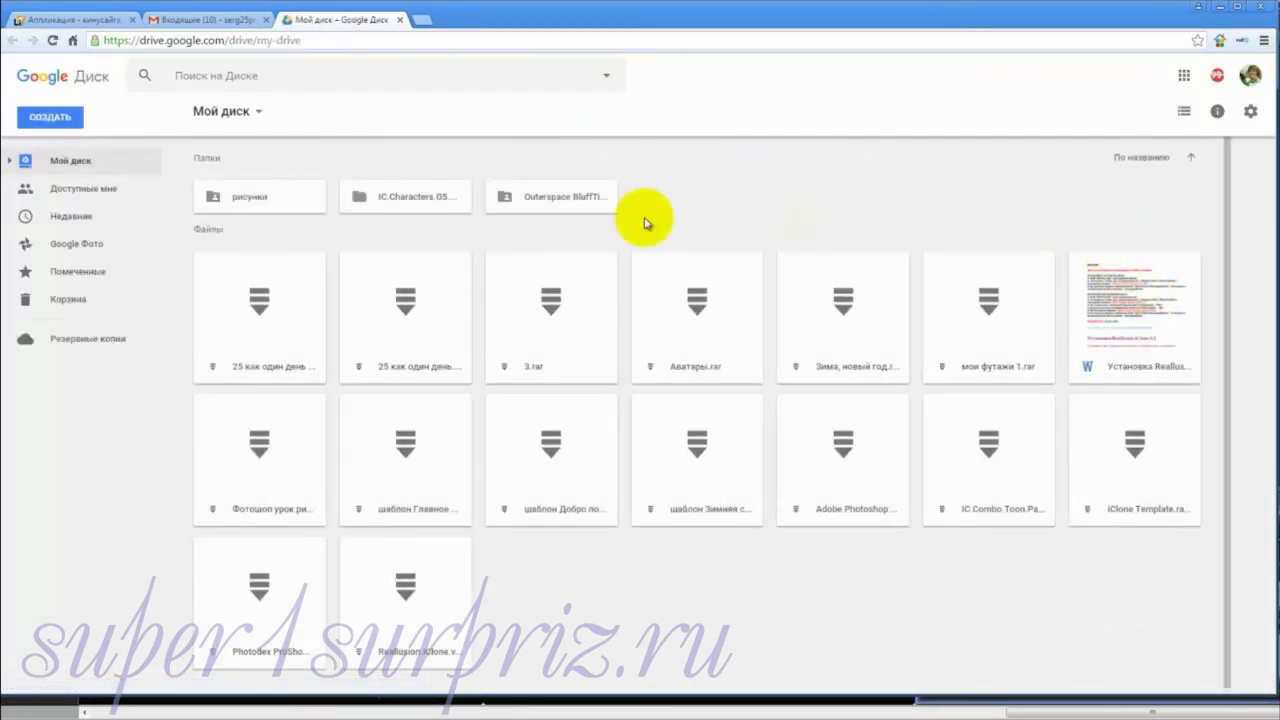
# Step: Upload пример.rar into Мой диск via Загрузить файлы... and dismiss the upload panel
pyautogui.click(258, 114)
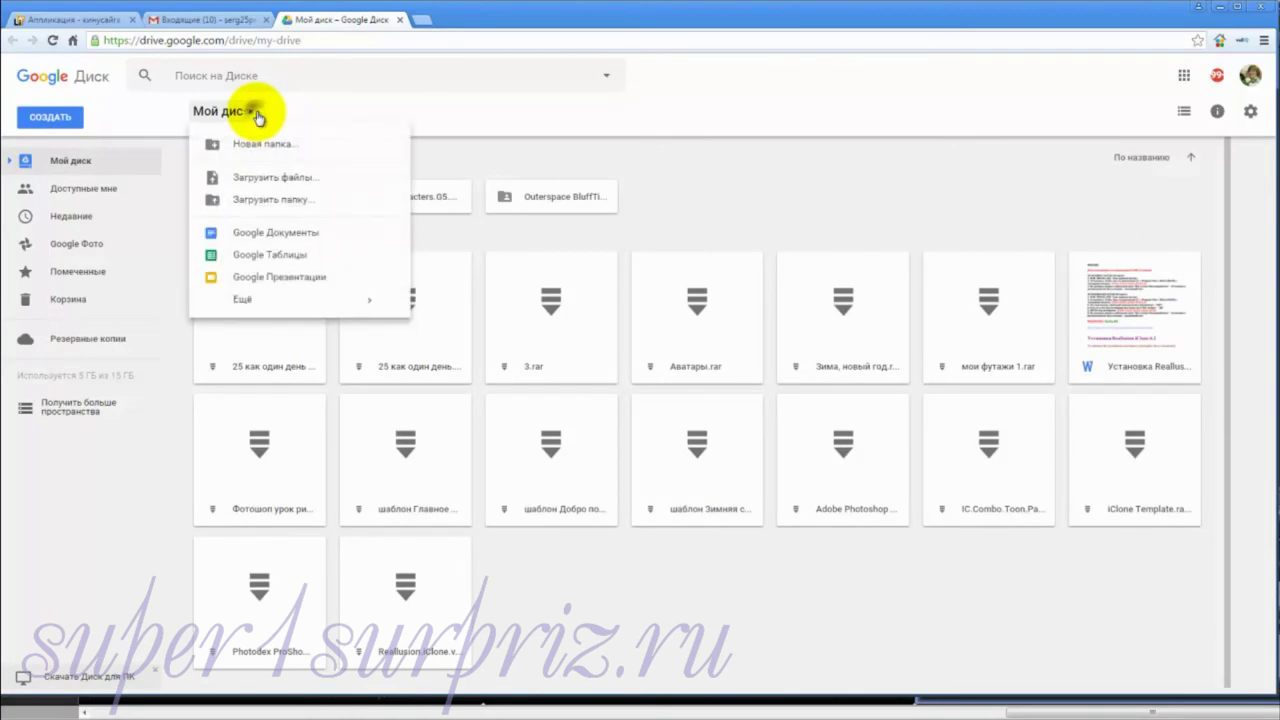
pyautogui.click(260, 183)
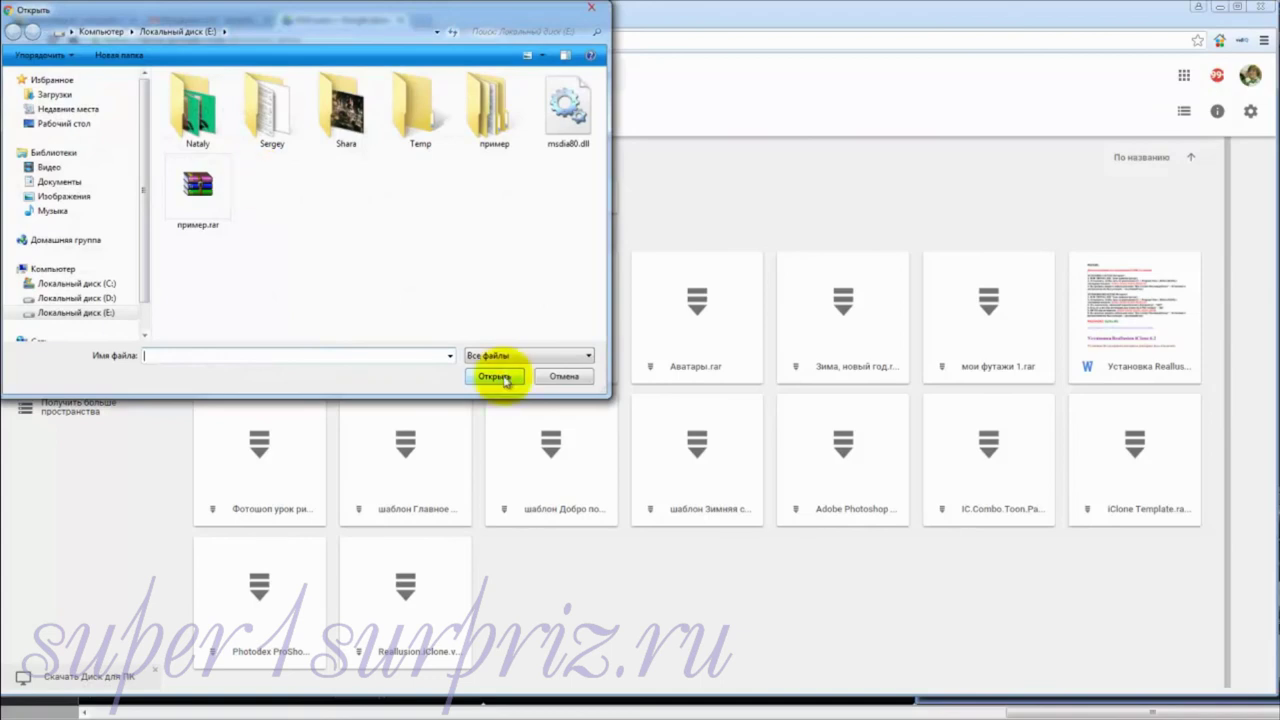
pyautogui.click(196, 210)
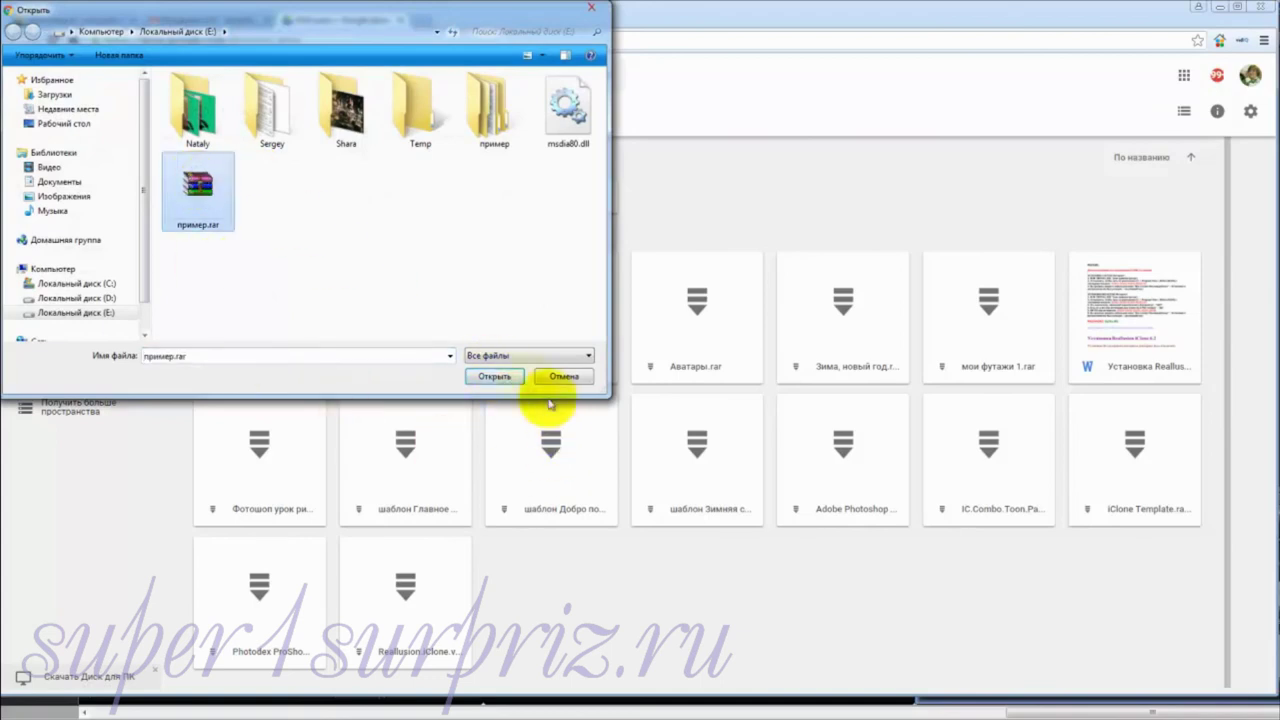
pyautogui.click(494, 377)
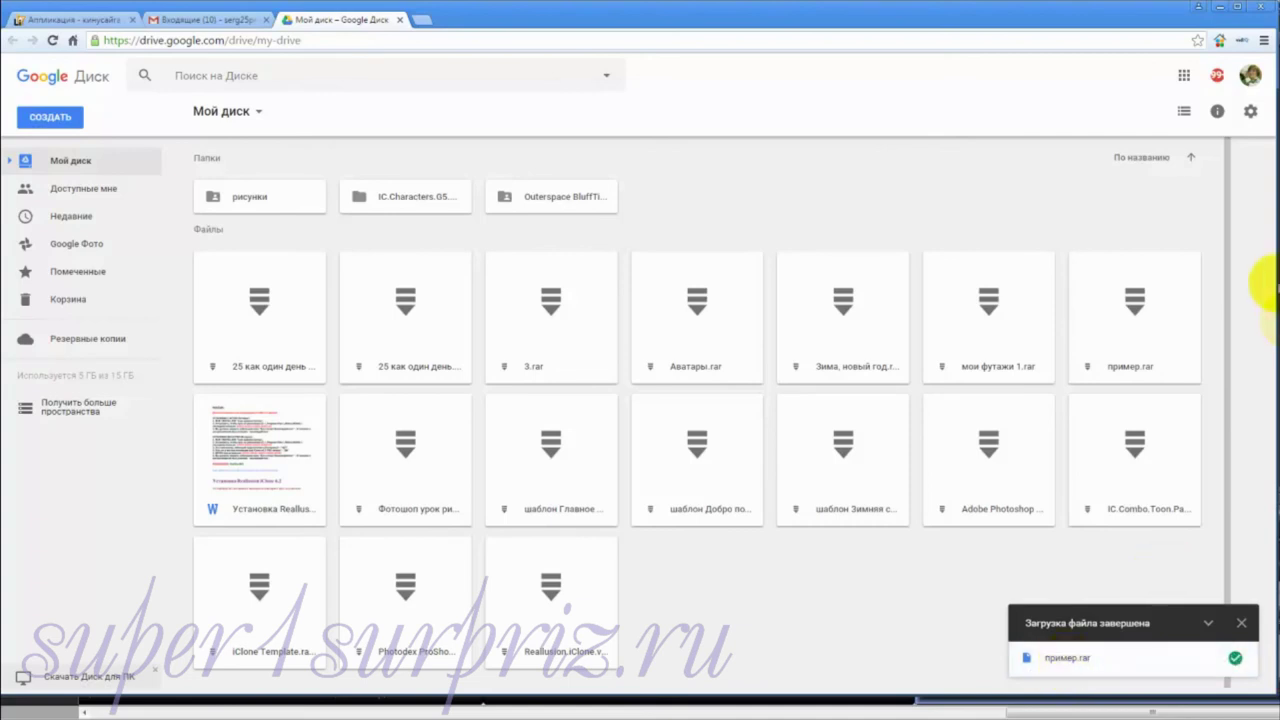
pyautogui.click(1240, 622)
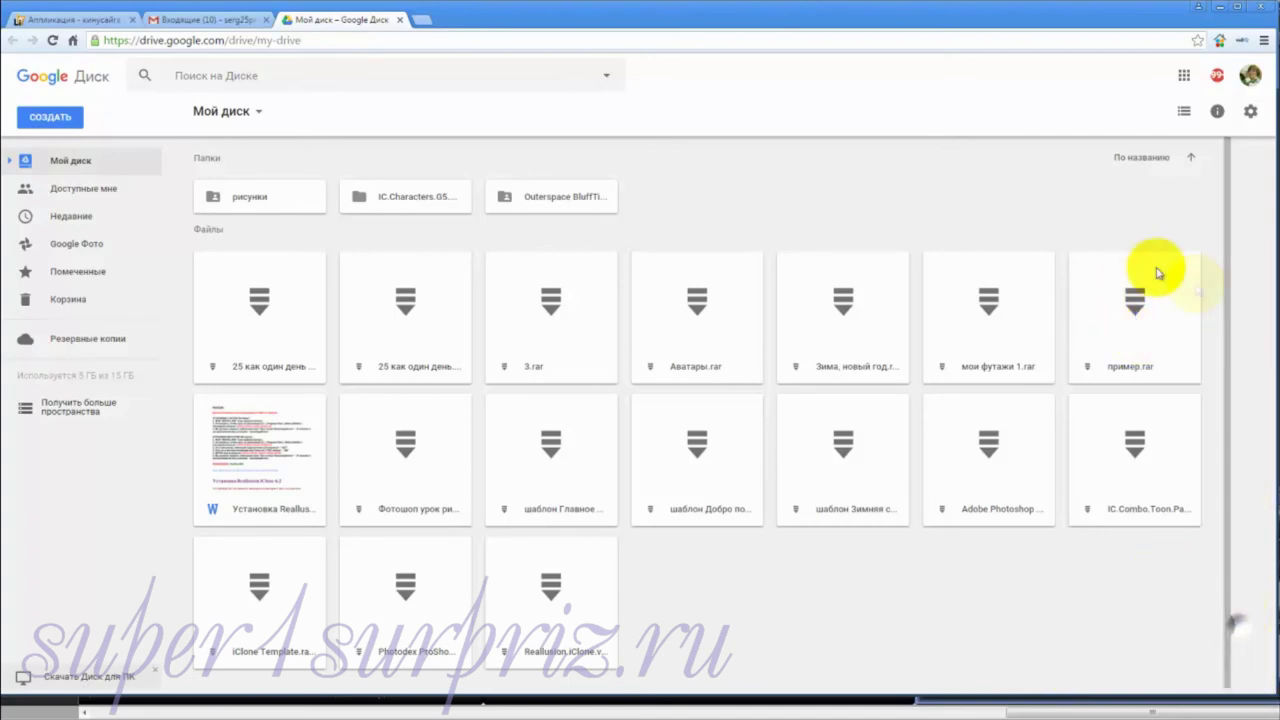
# Step: Enable view-by-link sharing for пример.rar in Google Drive and select its share link
pyautogui.click(1135, 316)
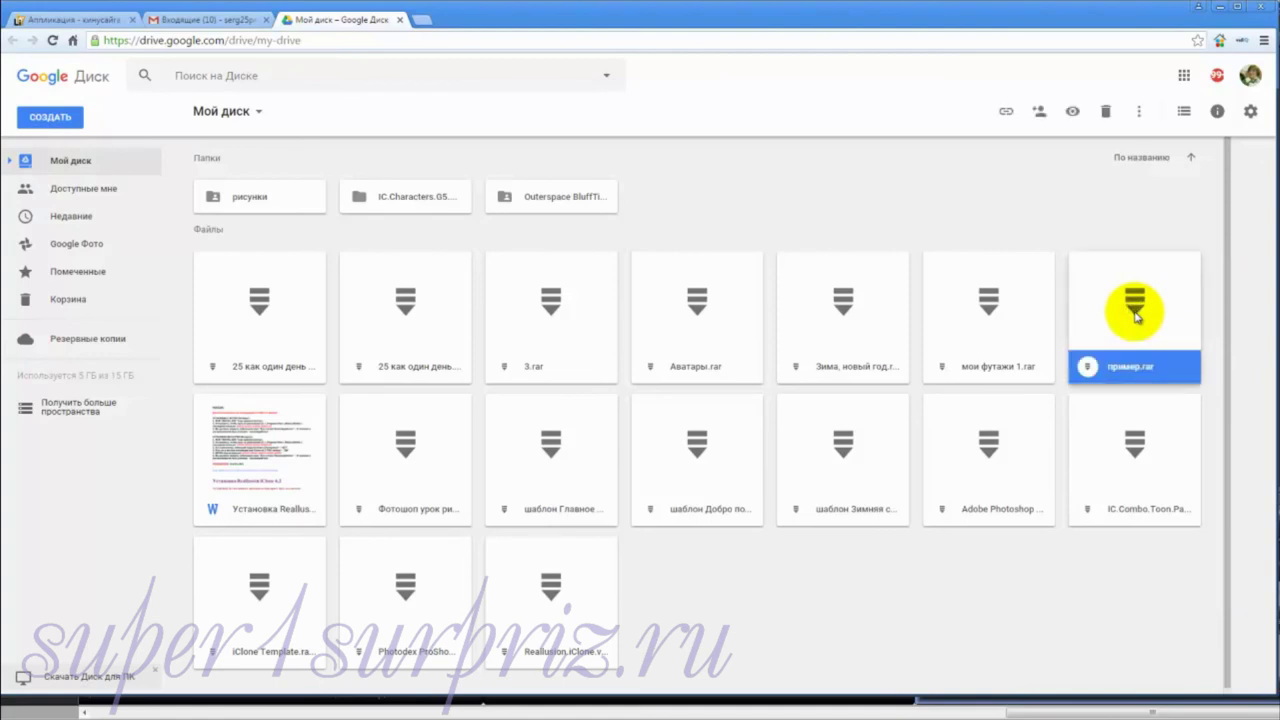
pyautogui.click(1006, 113)
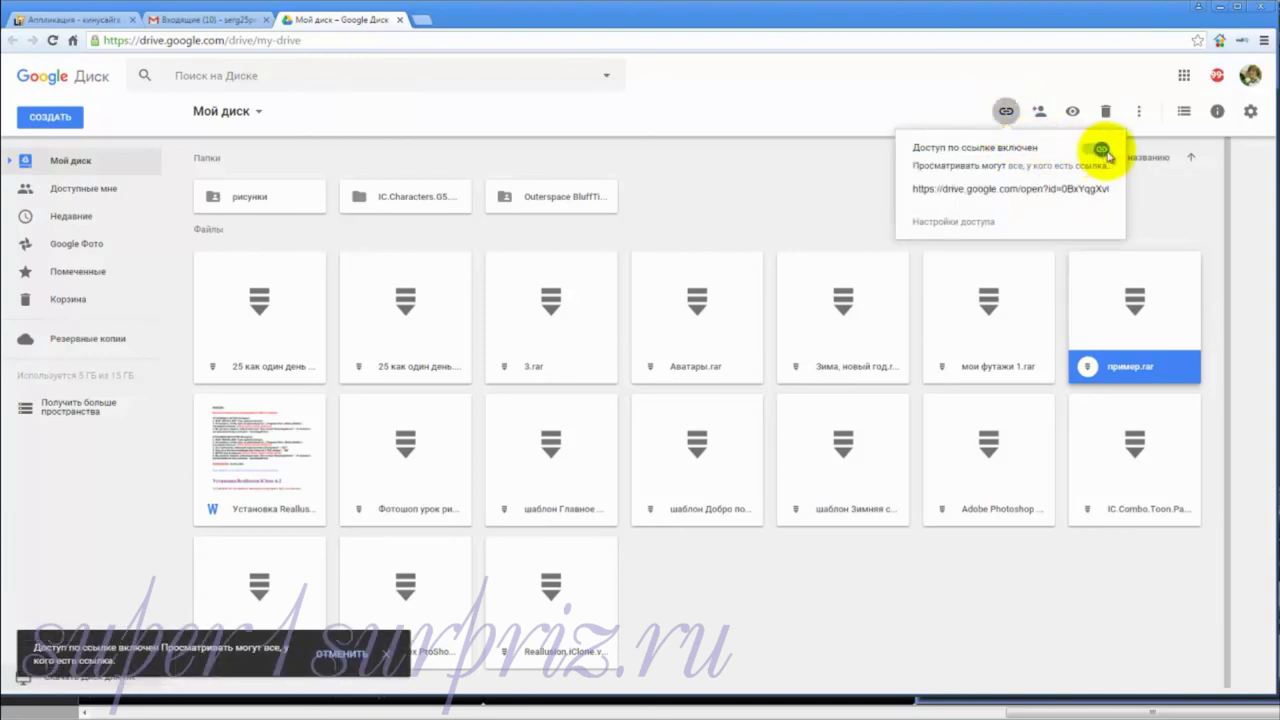
pyautogui.click(1030, 190)
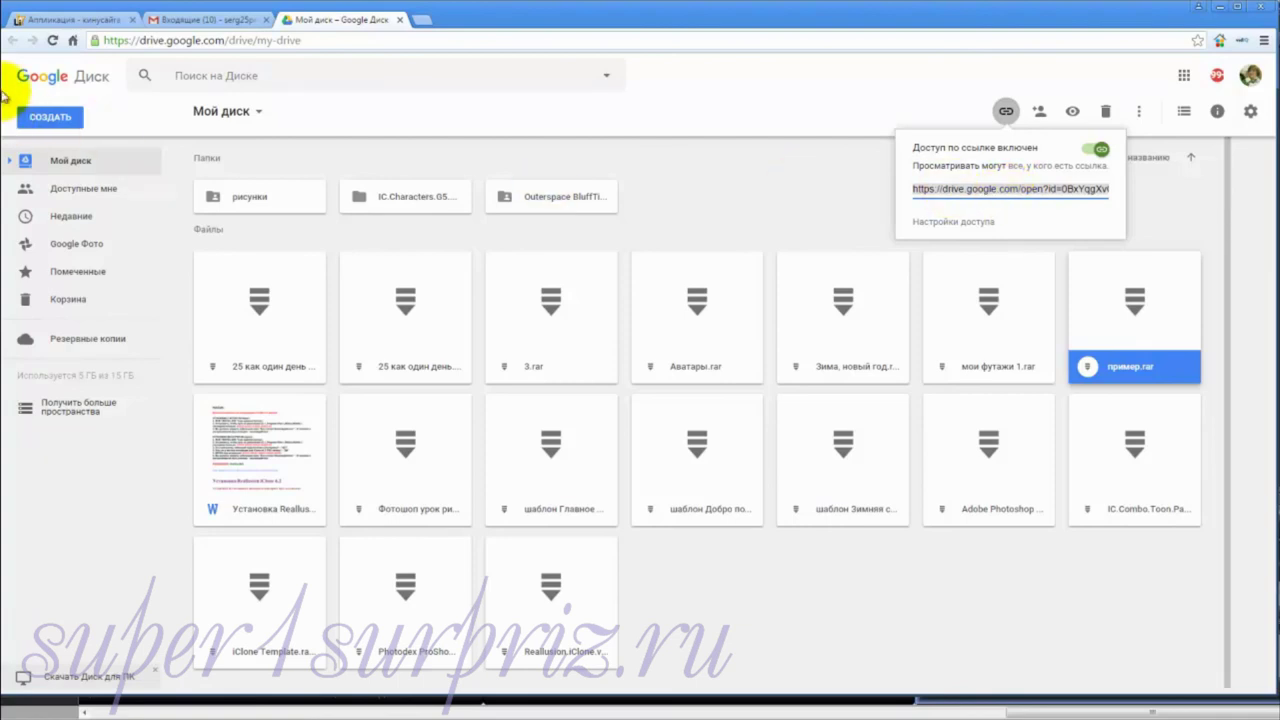
pyautogui.click(1006, 111)
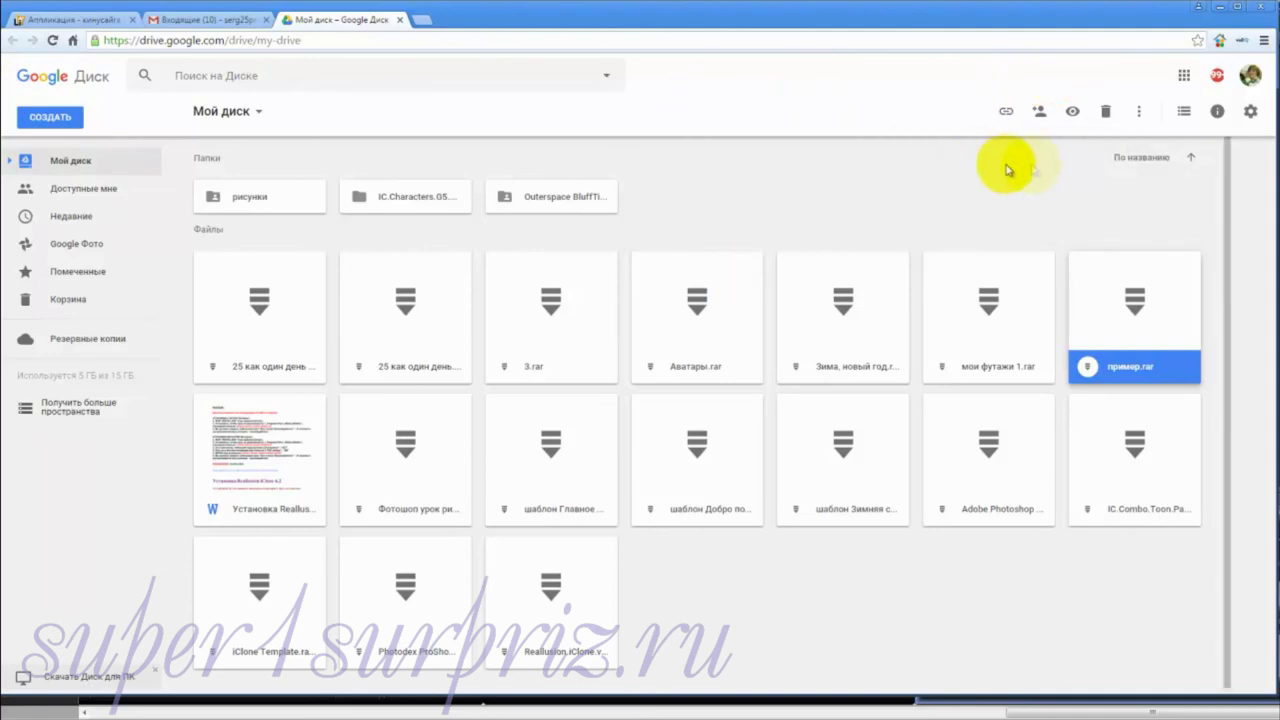
pyautogui.click(1040, 116)
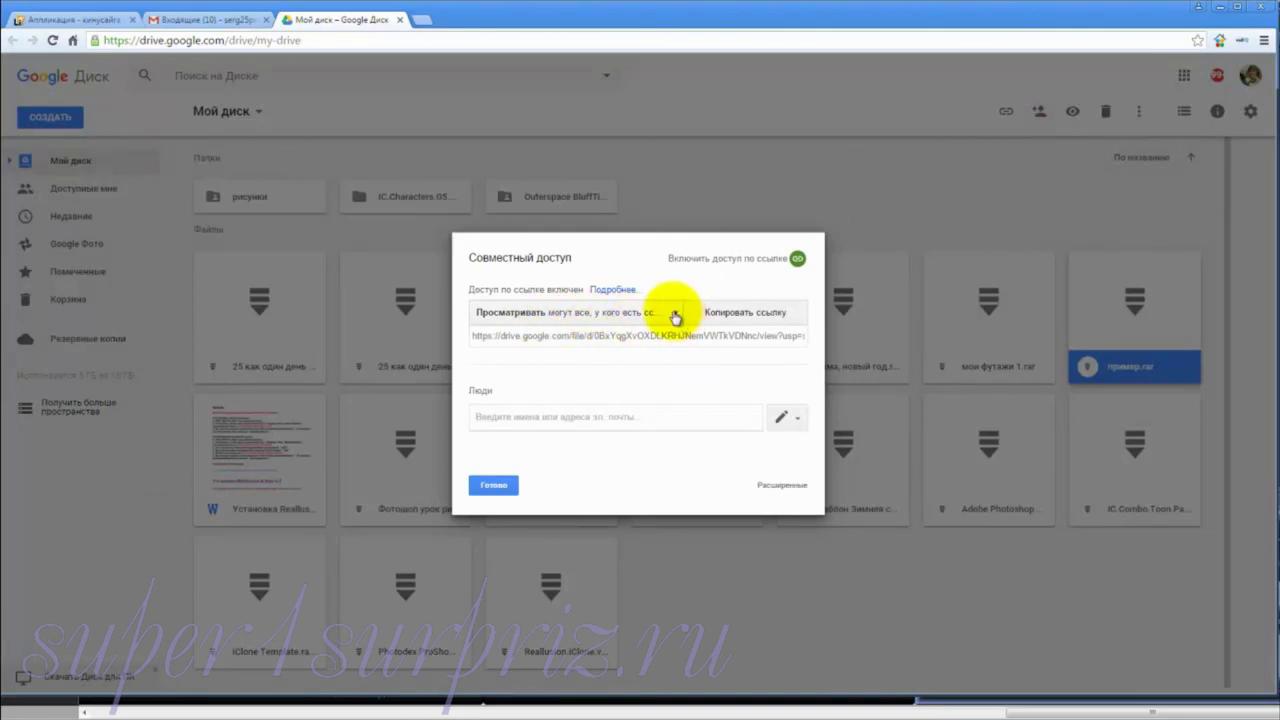
pyautogui.click(677, 316)
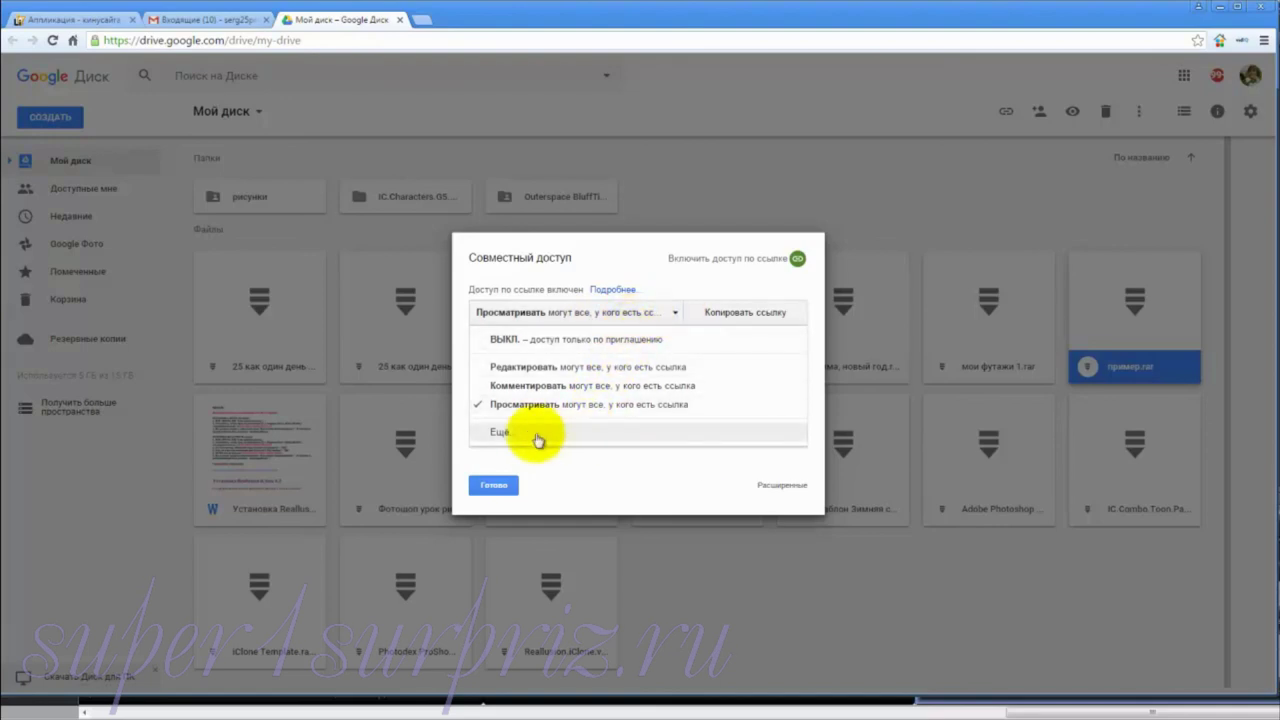
pyautogui.click(502, 432)
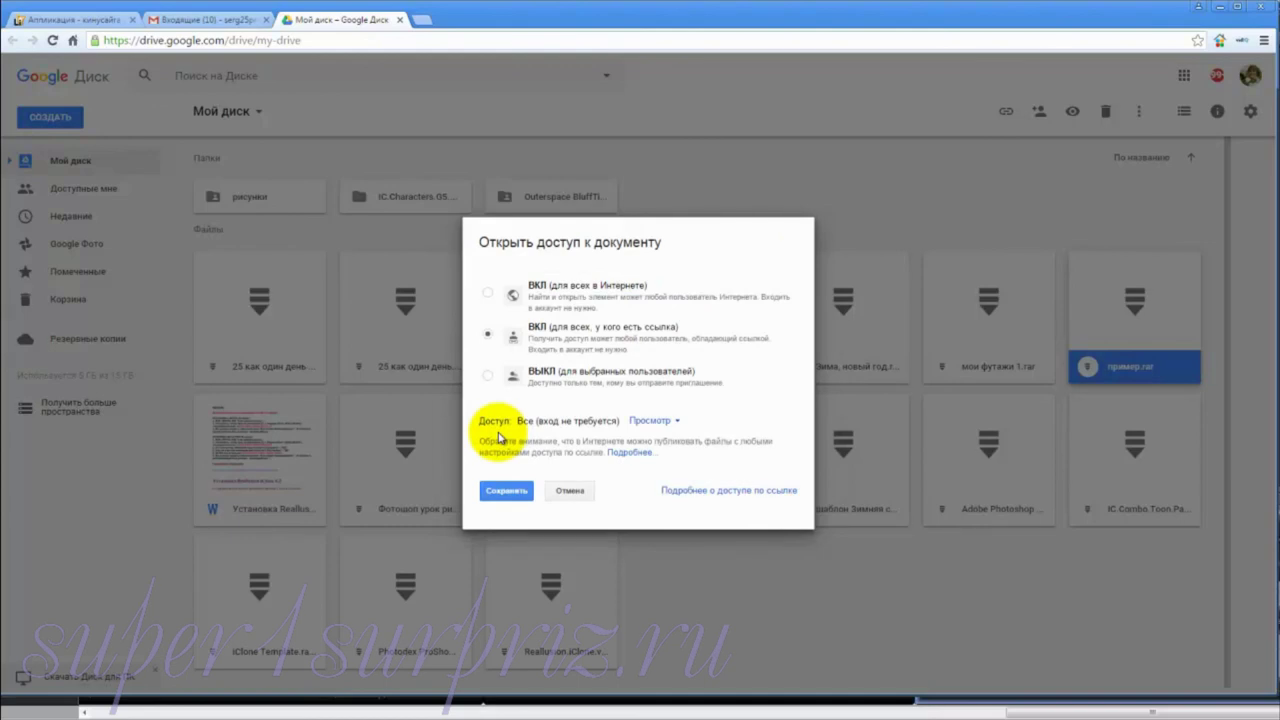
pyautogui.click(571, 490)
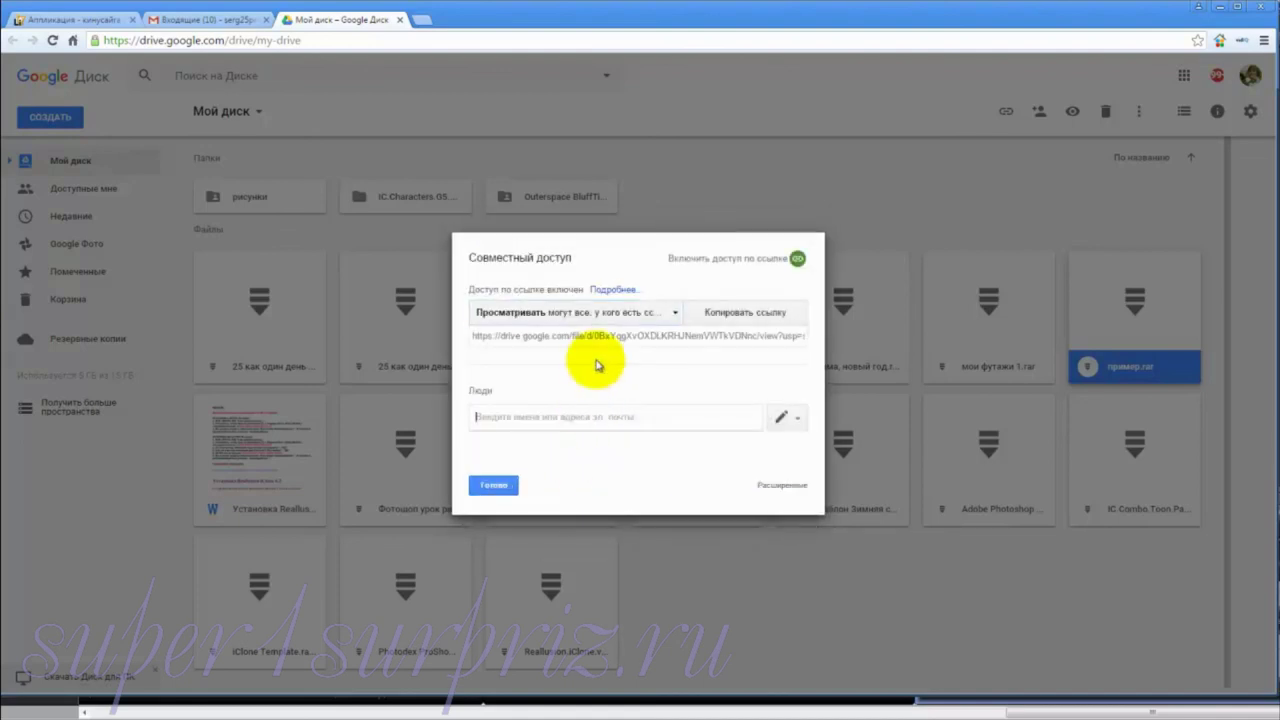
pyautogui.click(489, 485)
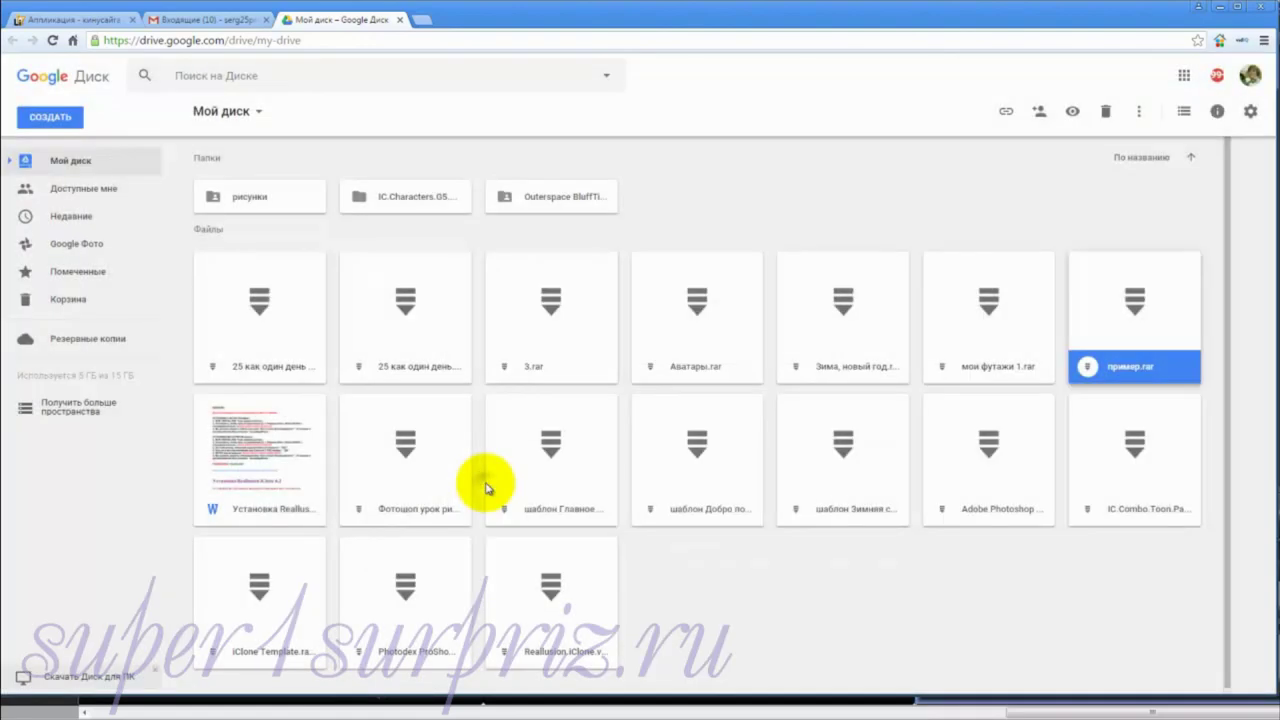